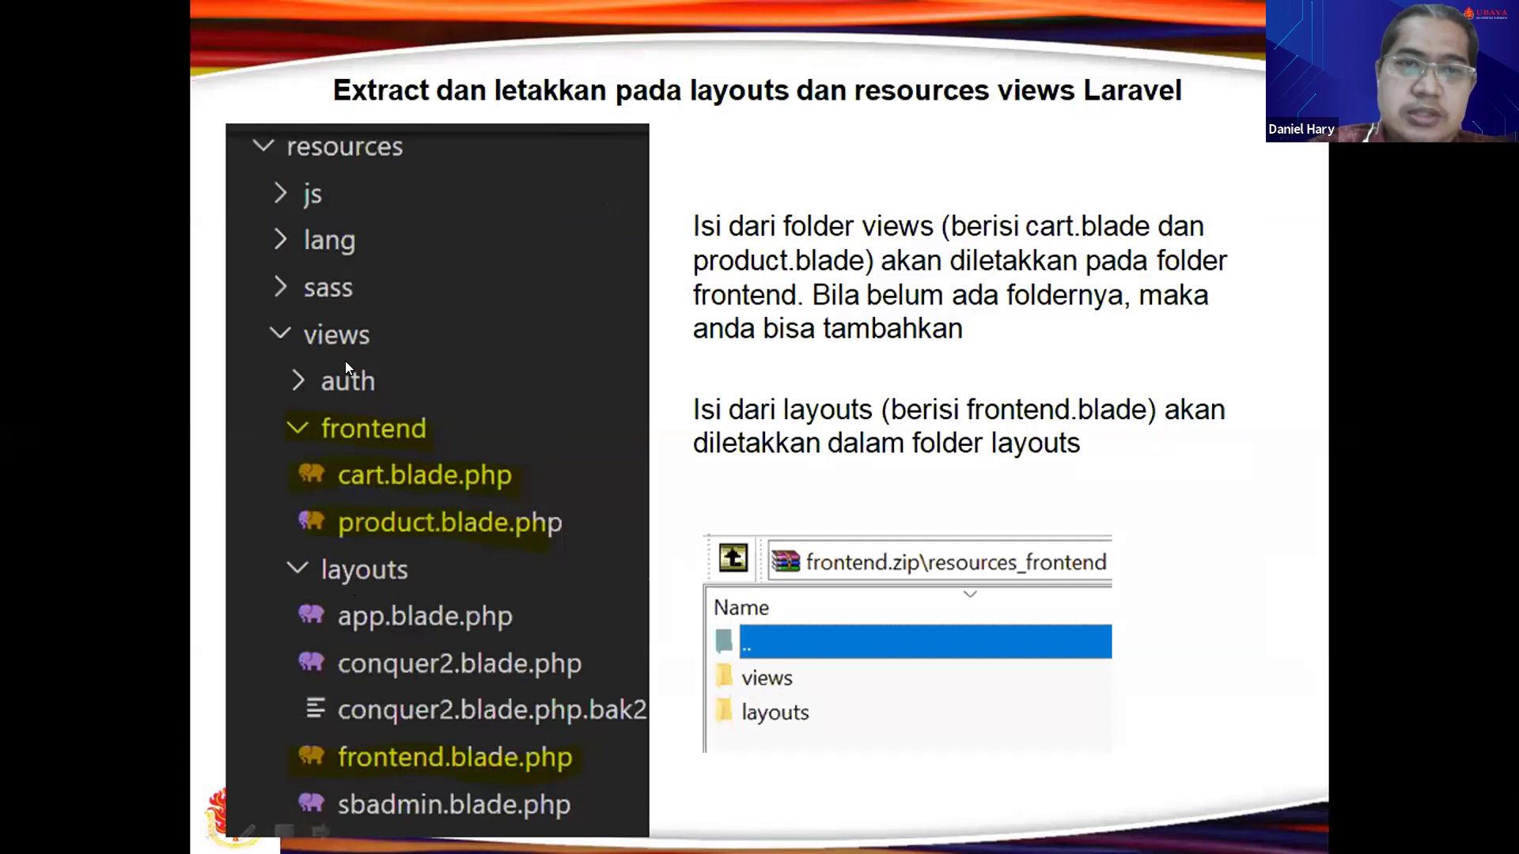
Step: Open the views folder inside resources_frontend and compare its files with the placement shown on the slide
key("alt+Tab")
left_click(361, 273)
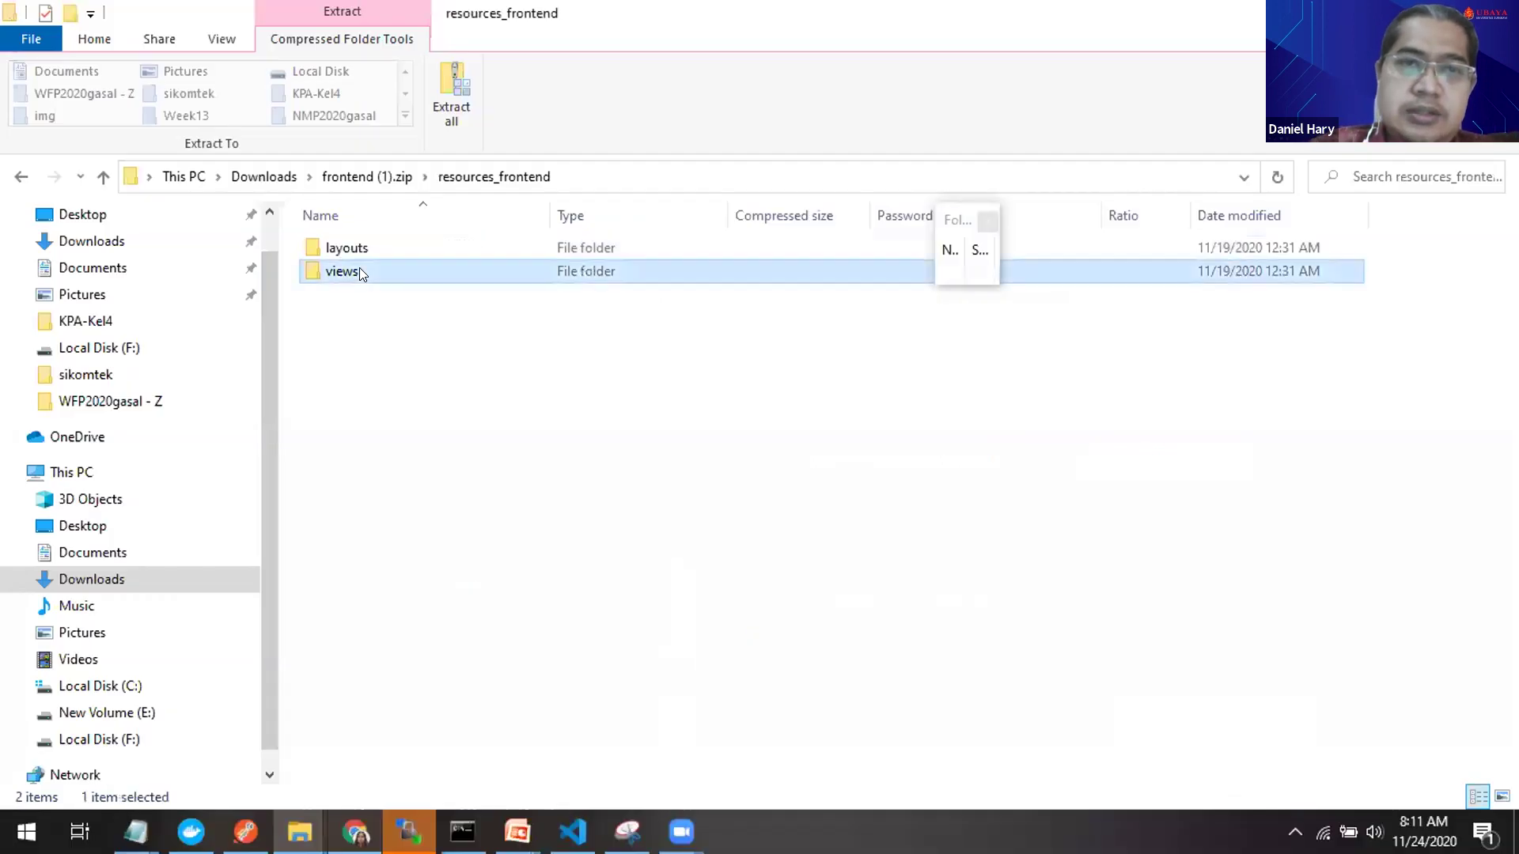
double_click(359, 271)
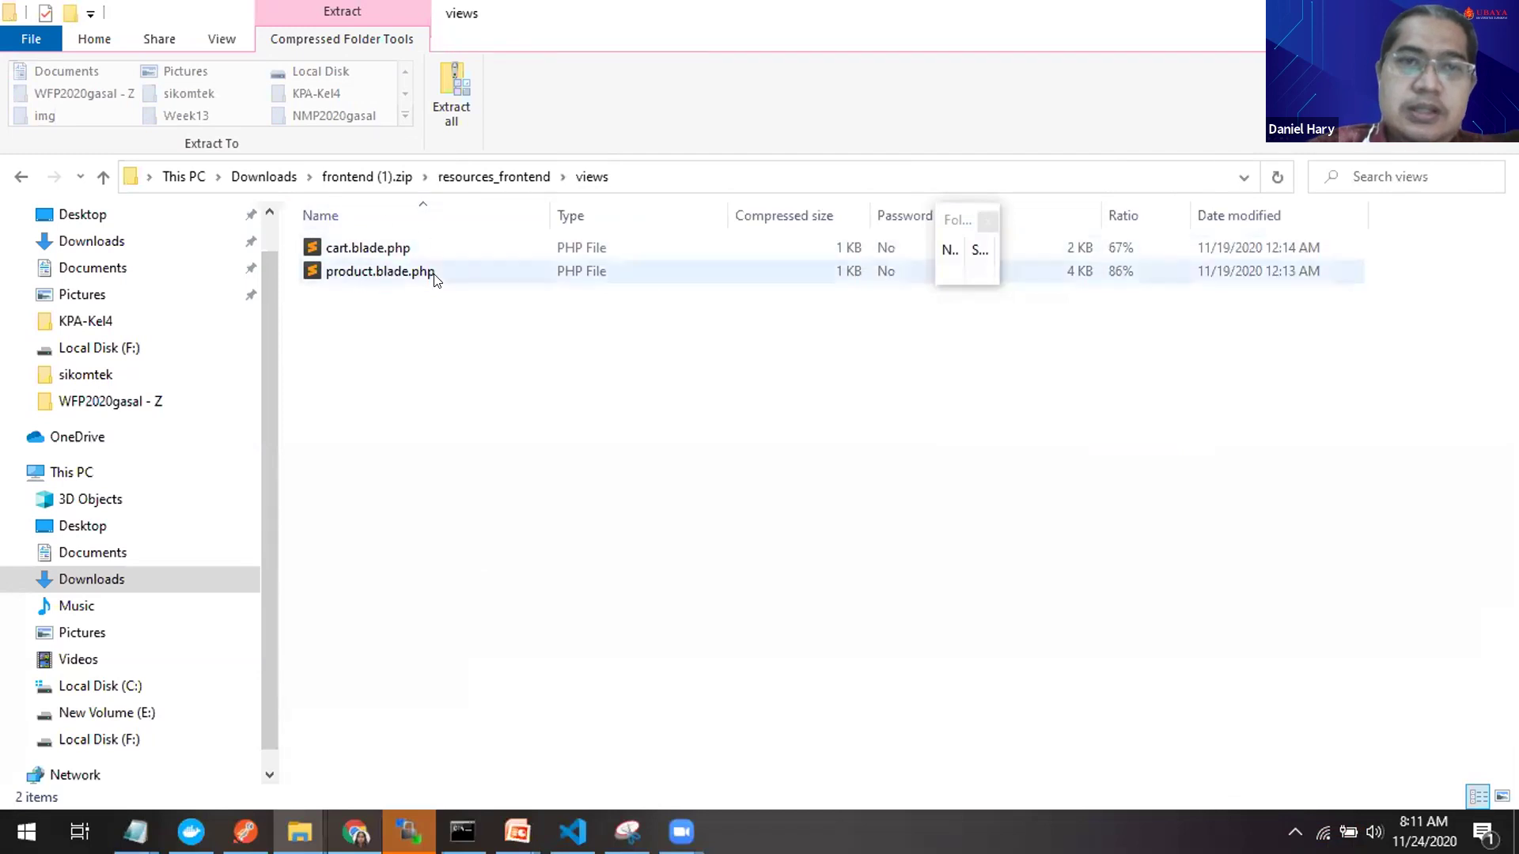
key("alt+Tab")
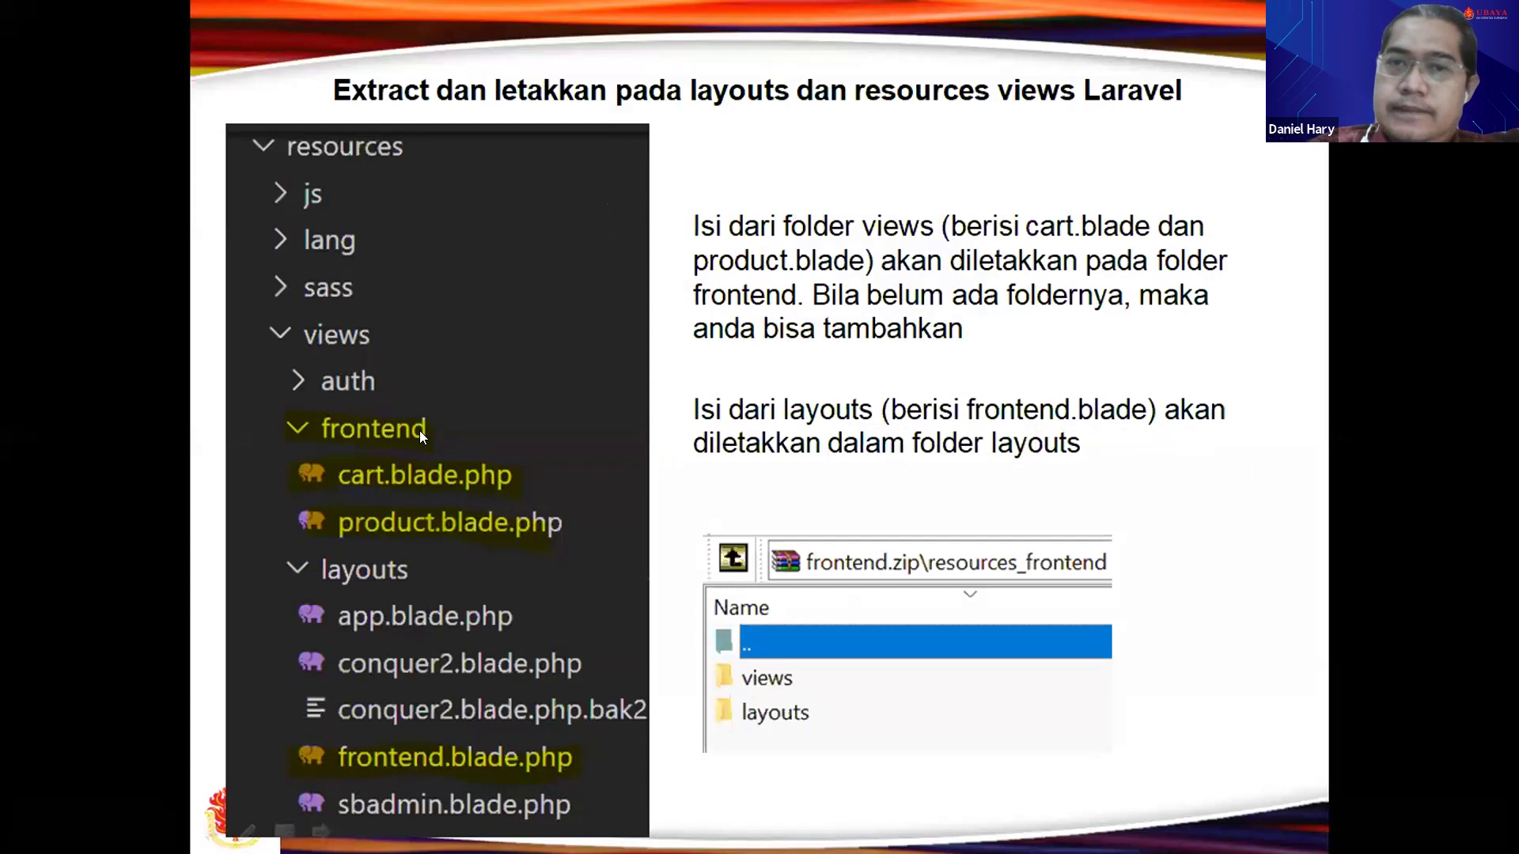
key("alt+Tab")
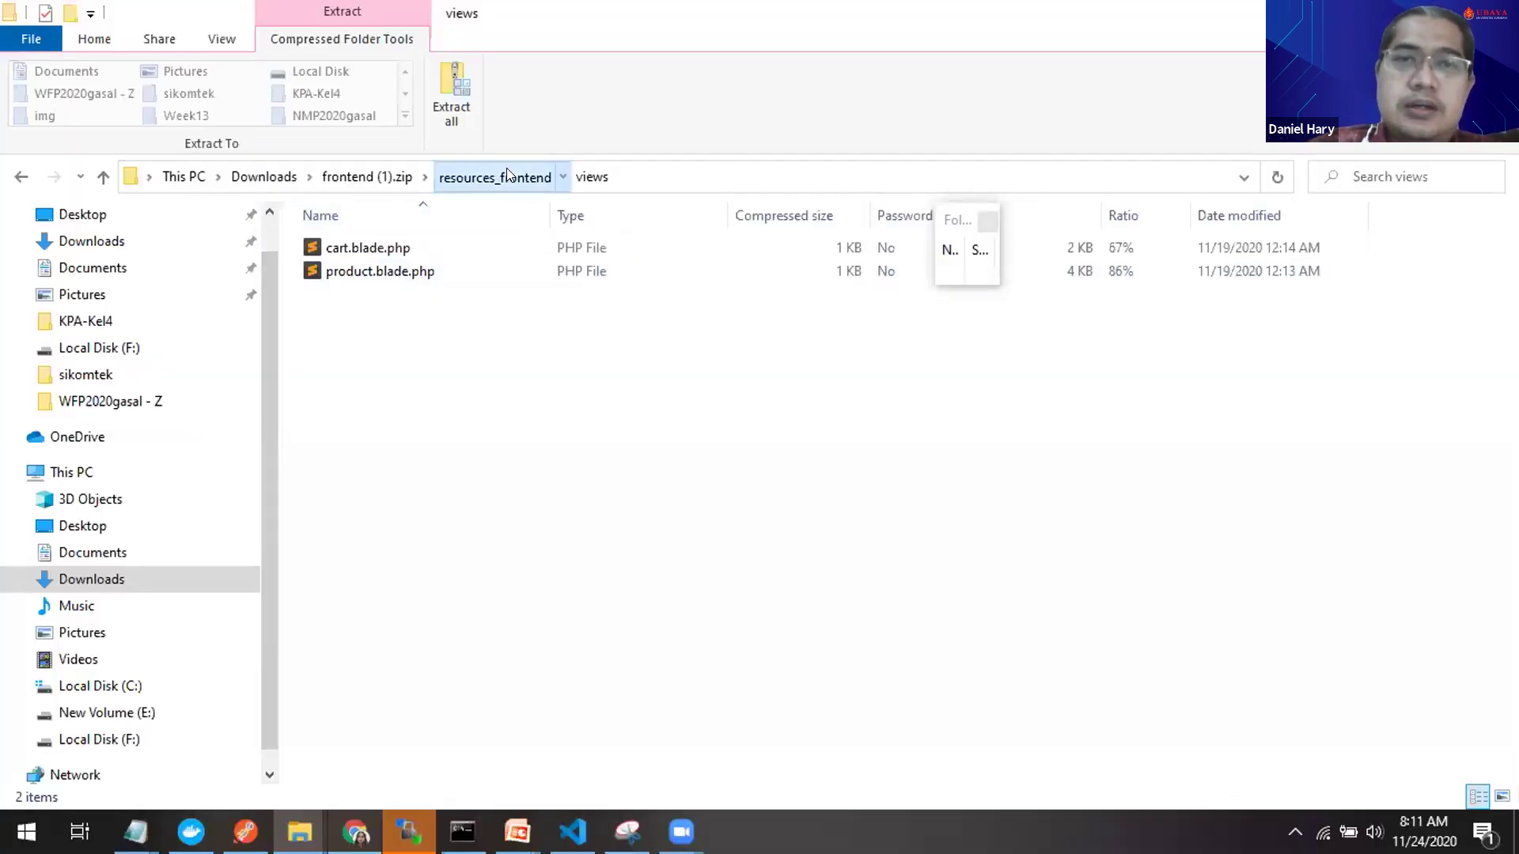
Step: Return to the root of the frontend (1).zip archive and copy frontend.css
left_click(507, 175)
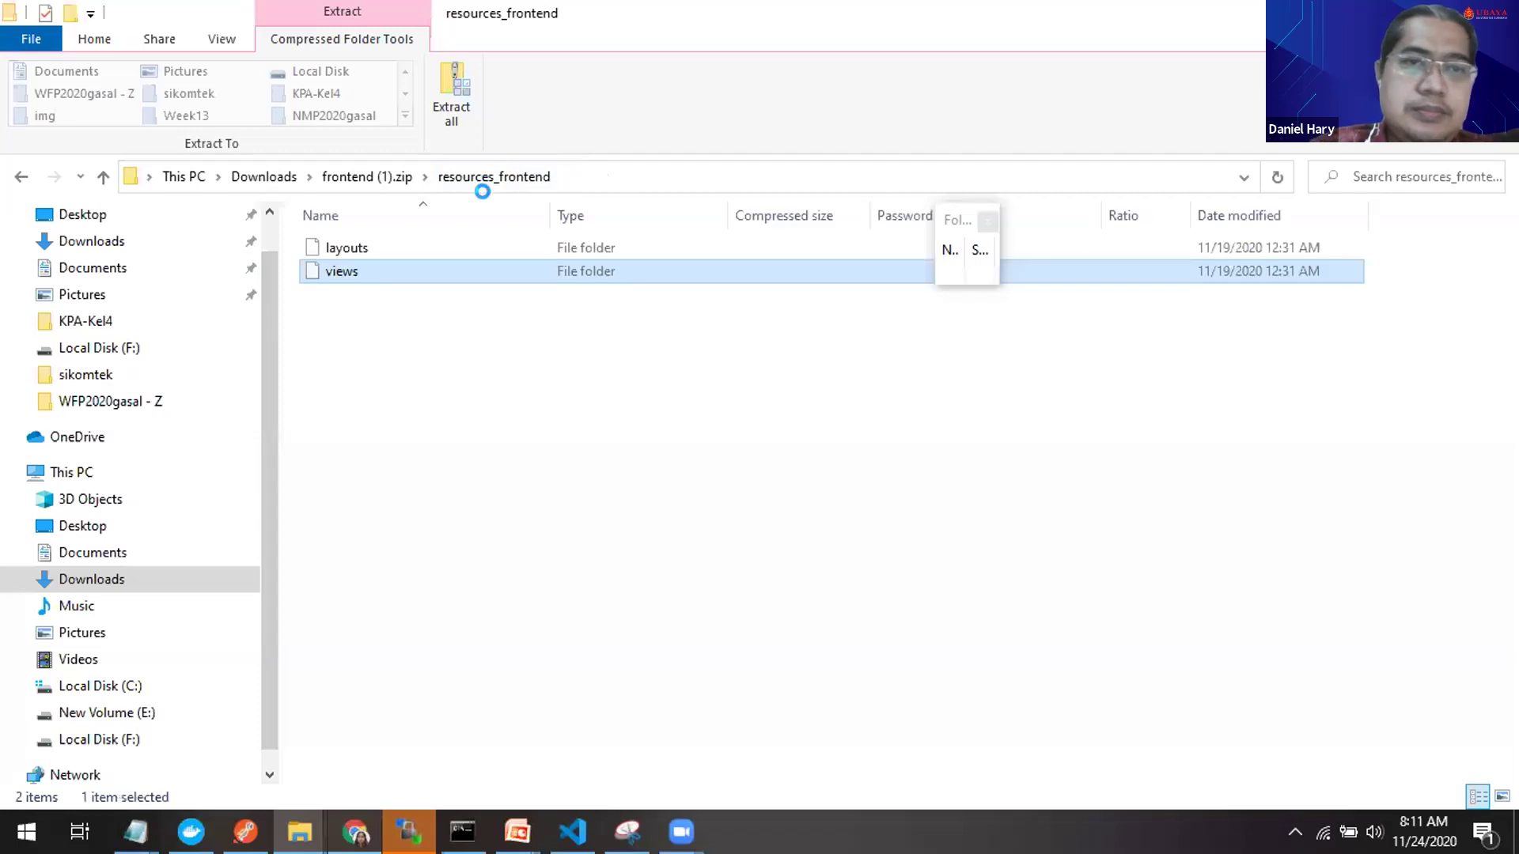
left_click(377, 175)
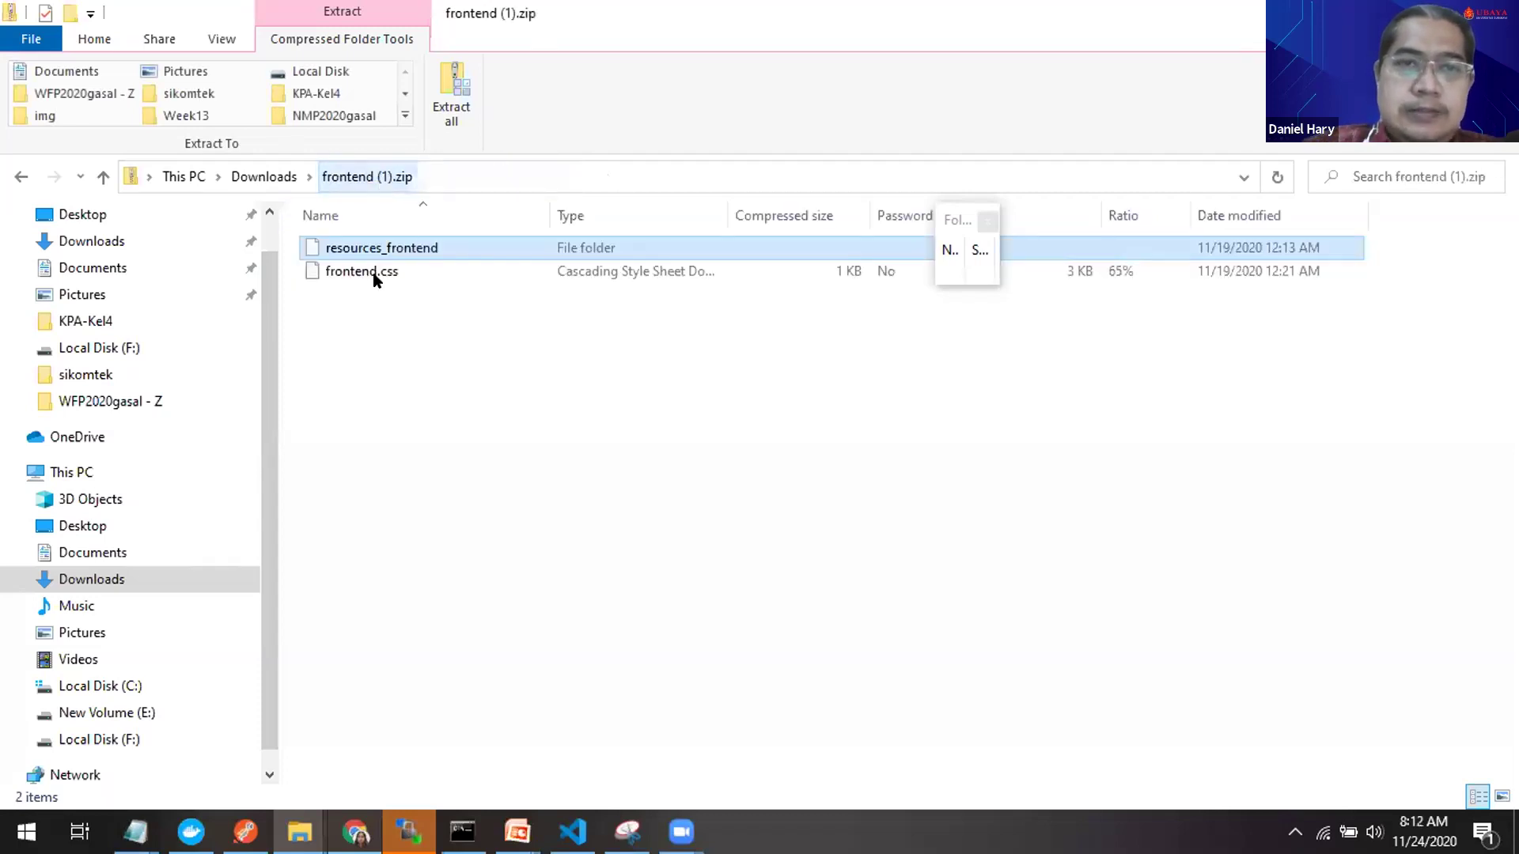
right_click(375, 277)
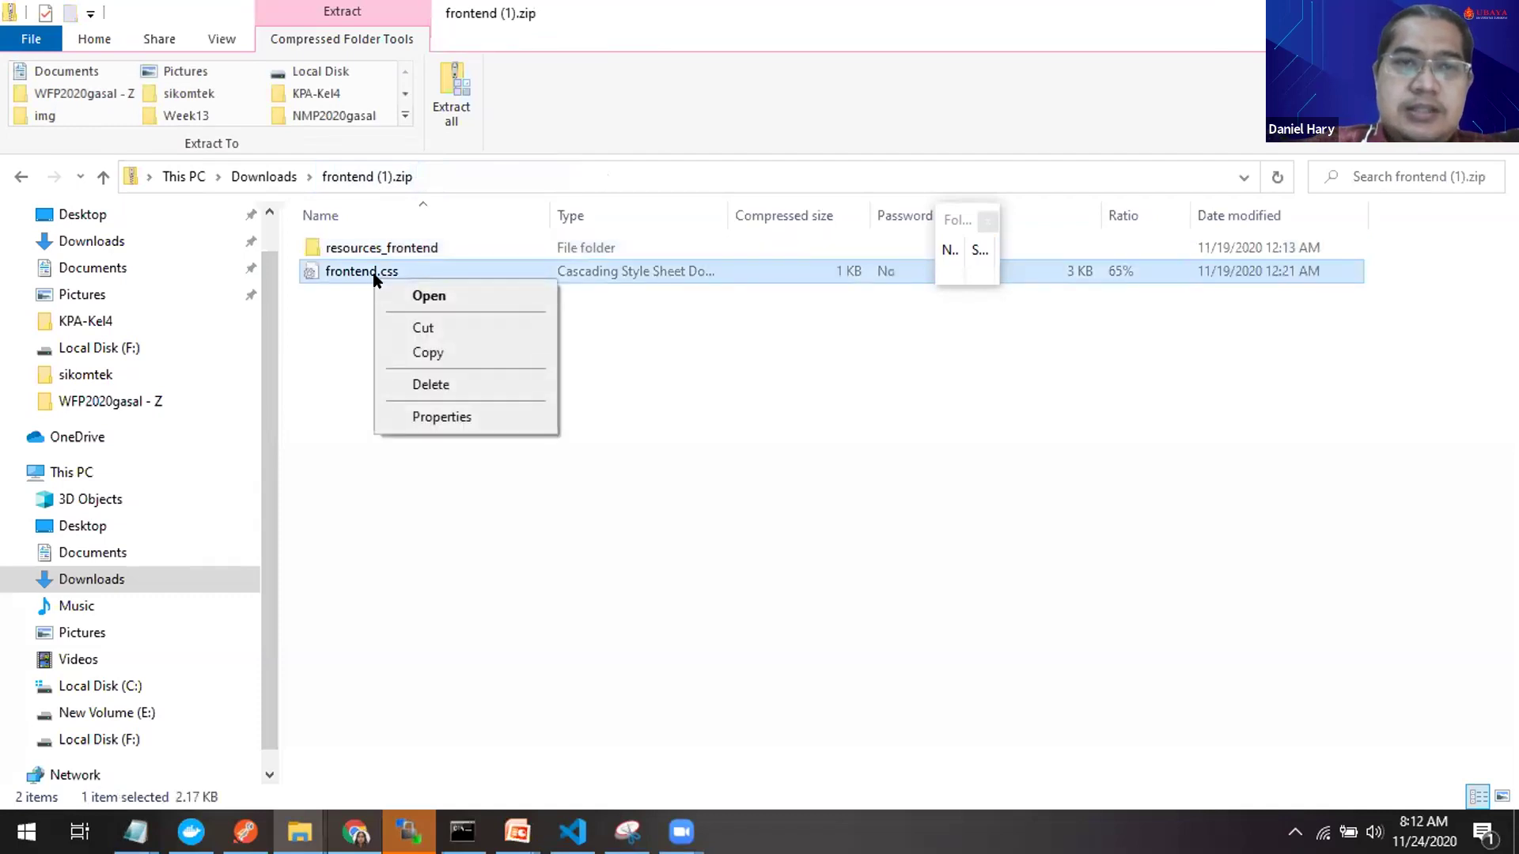
left_click(468, 353)
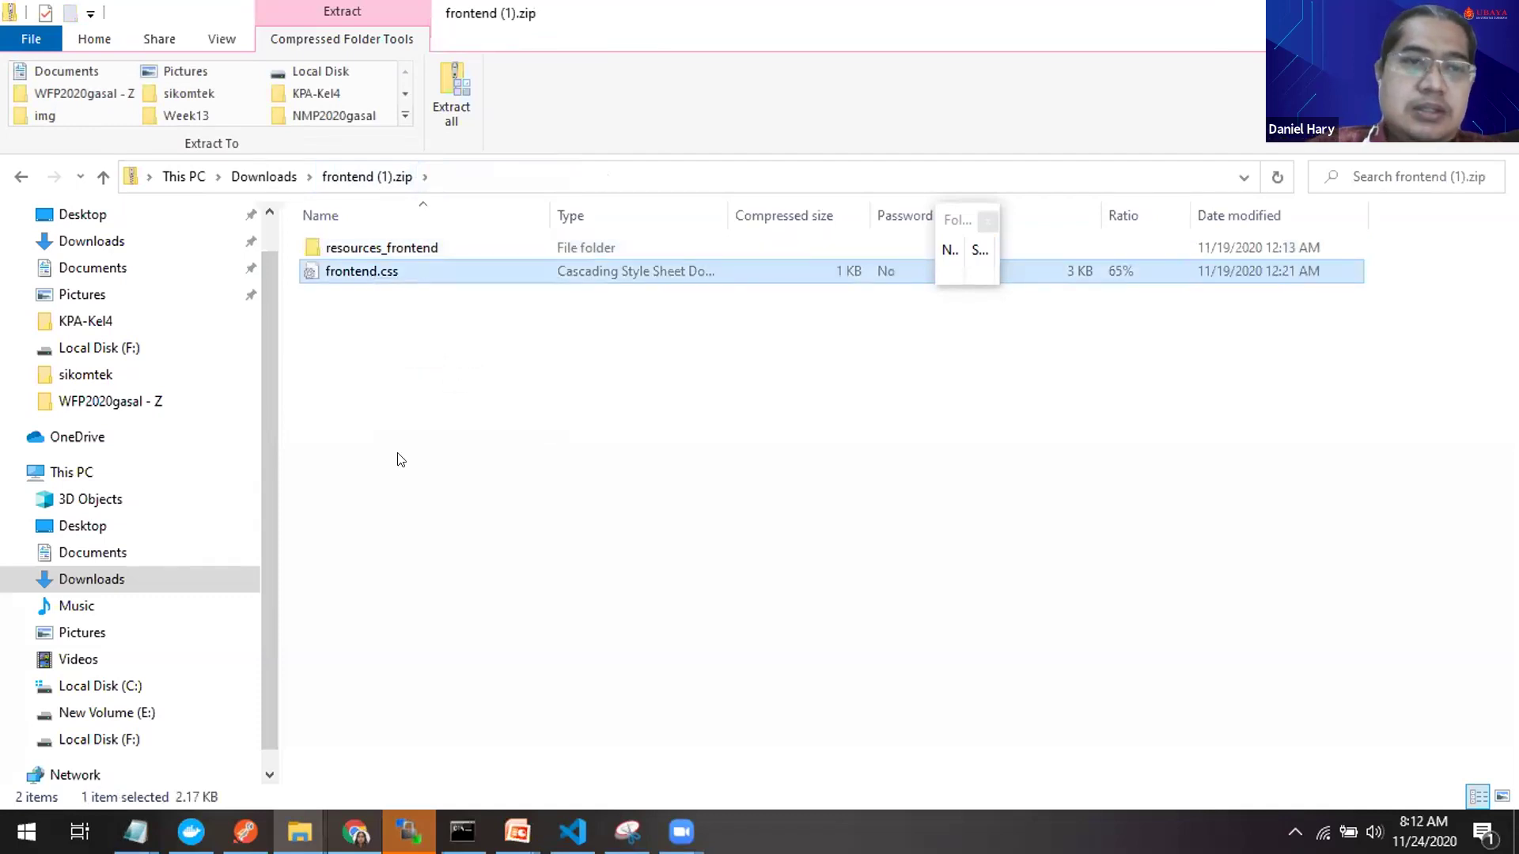
Step: Open the Laravel project's public folder at E:\xampp7\htdocs\lara7\tokoroti\public
scroll(260, 758, "down", 1)
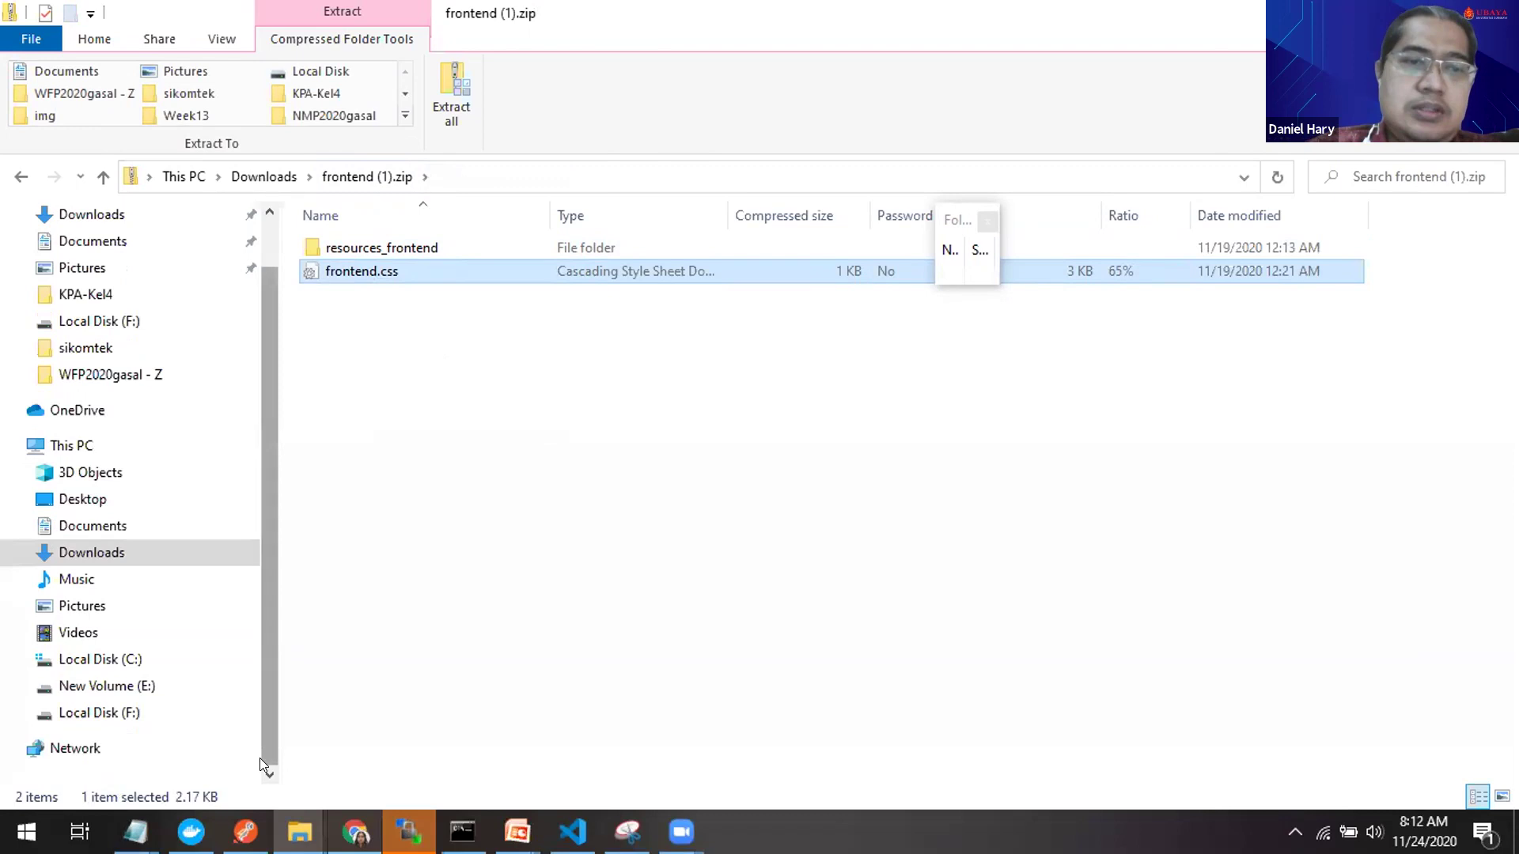
left_click(22, 686)
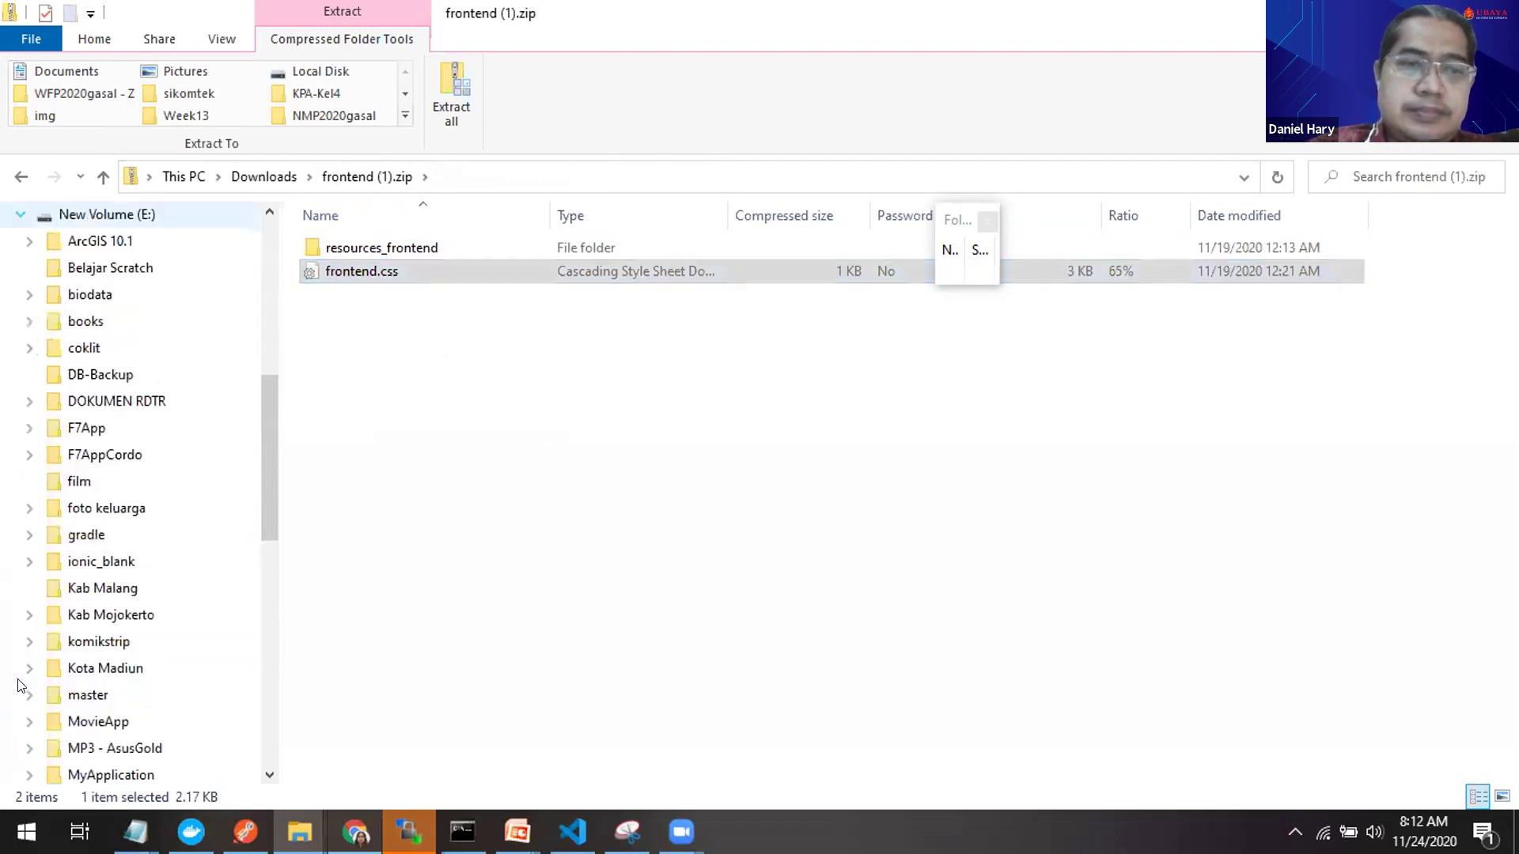
left_click(272, 663)
left_click(267, 712)
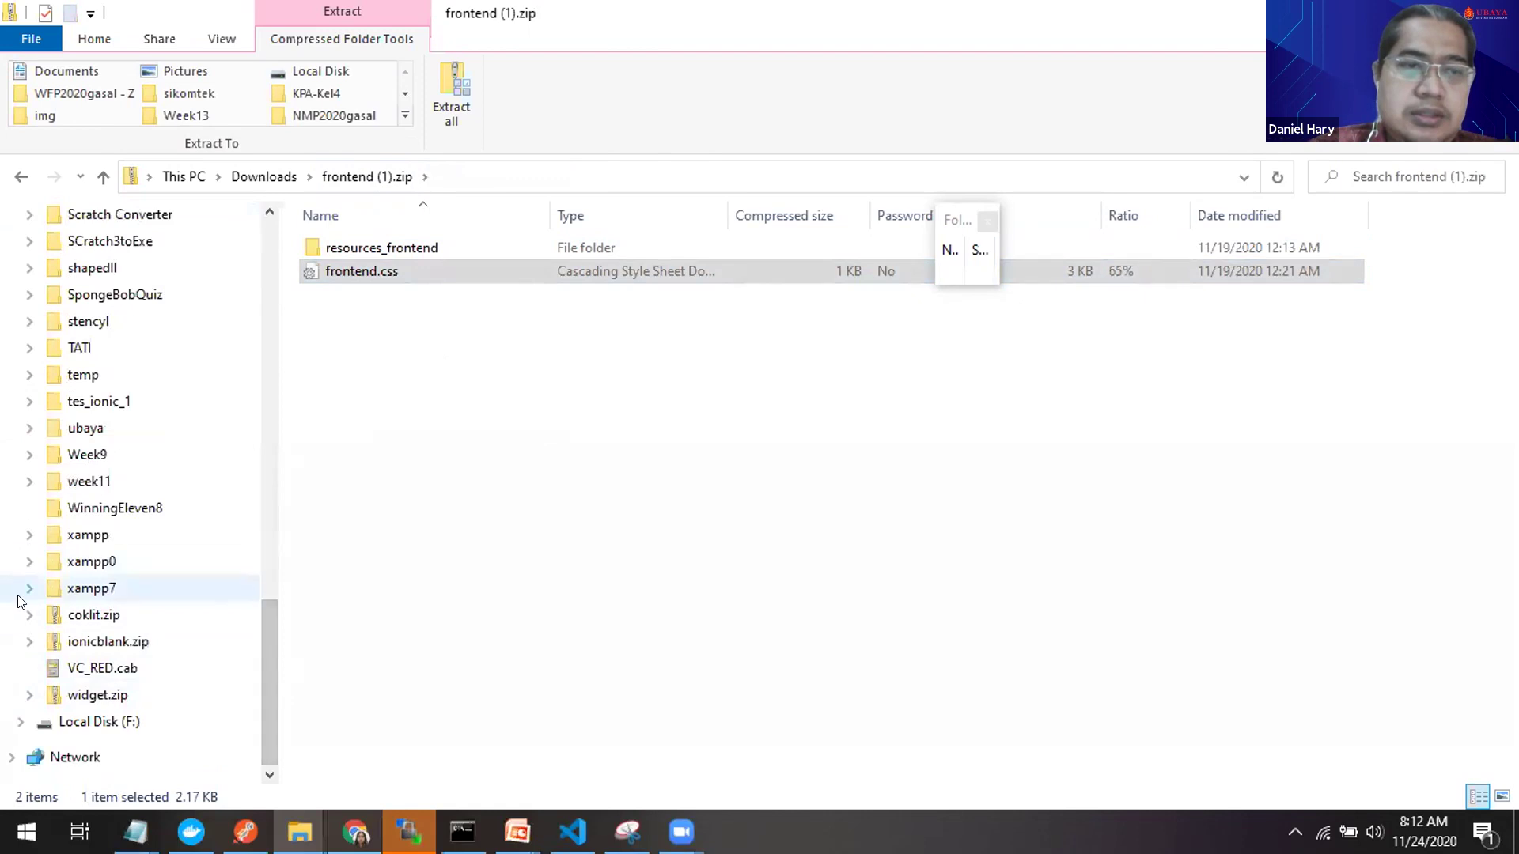
left_click(25, 590)
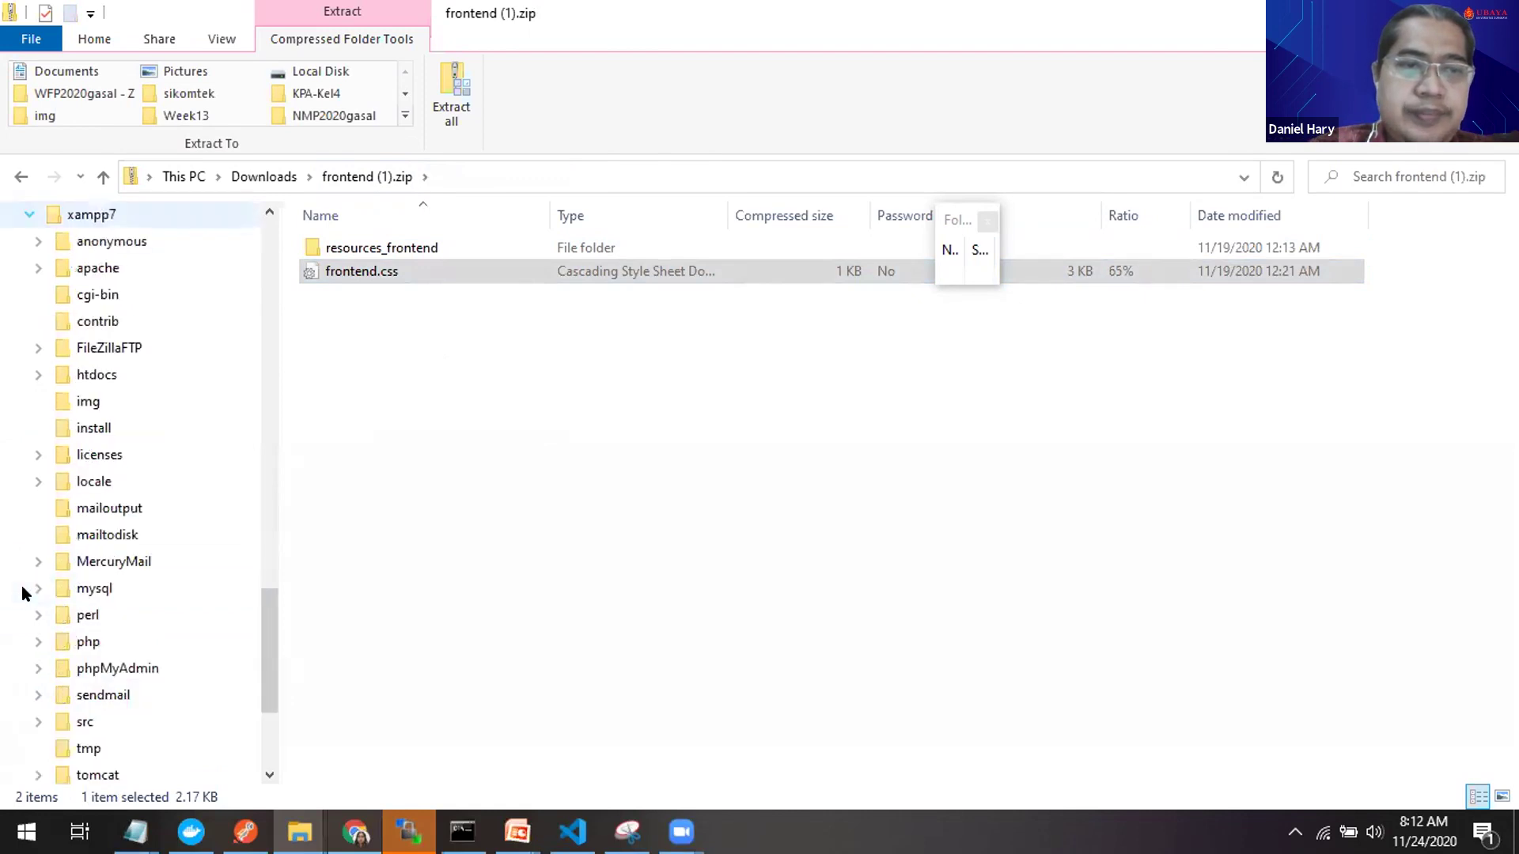
left_click(40, 376)
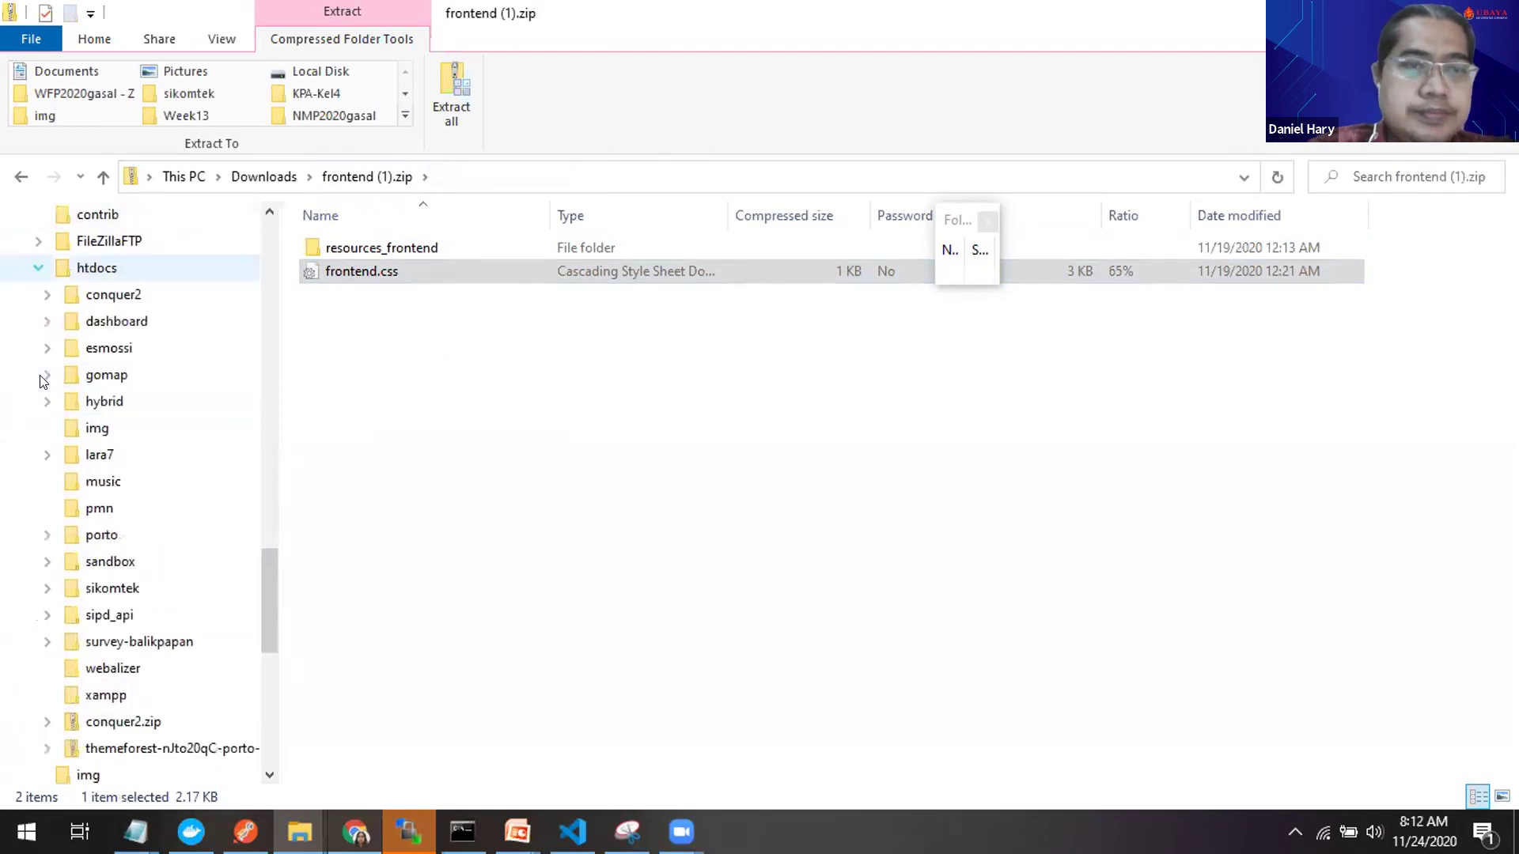
left_click(44, 457)
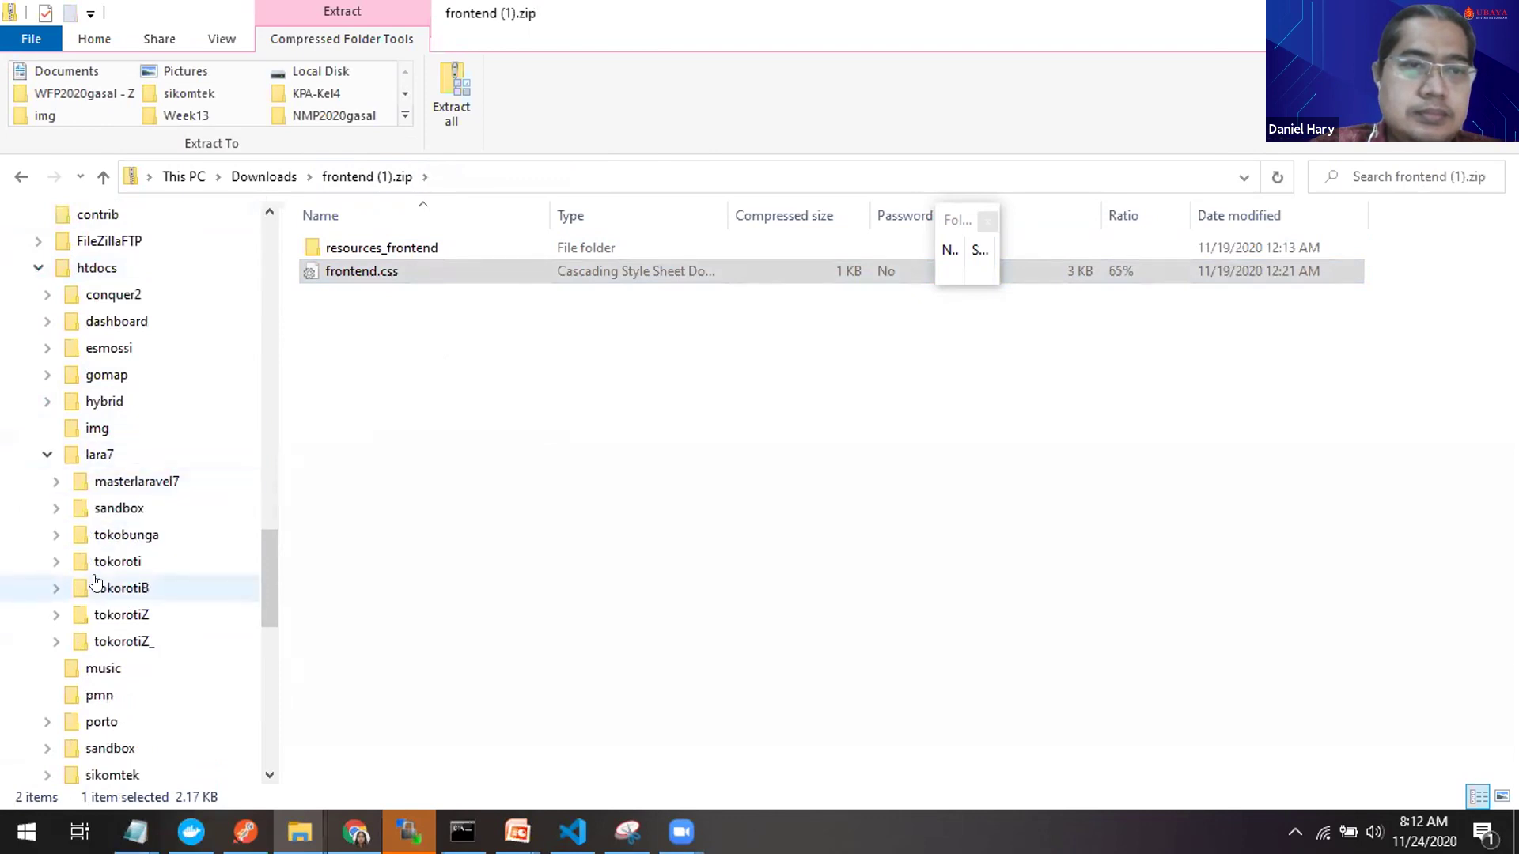
left_click(55, 562)
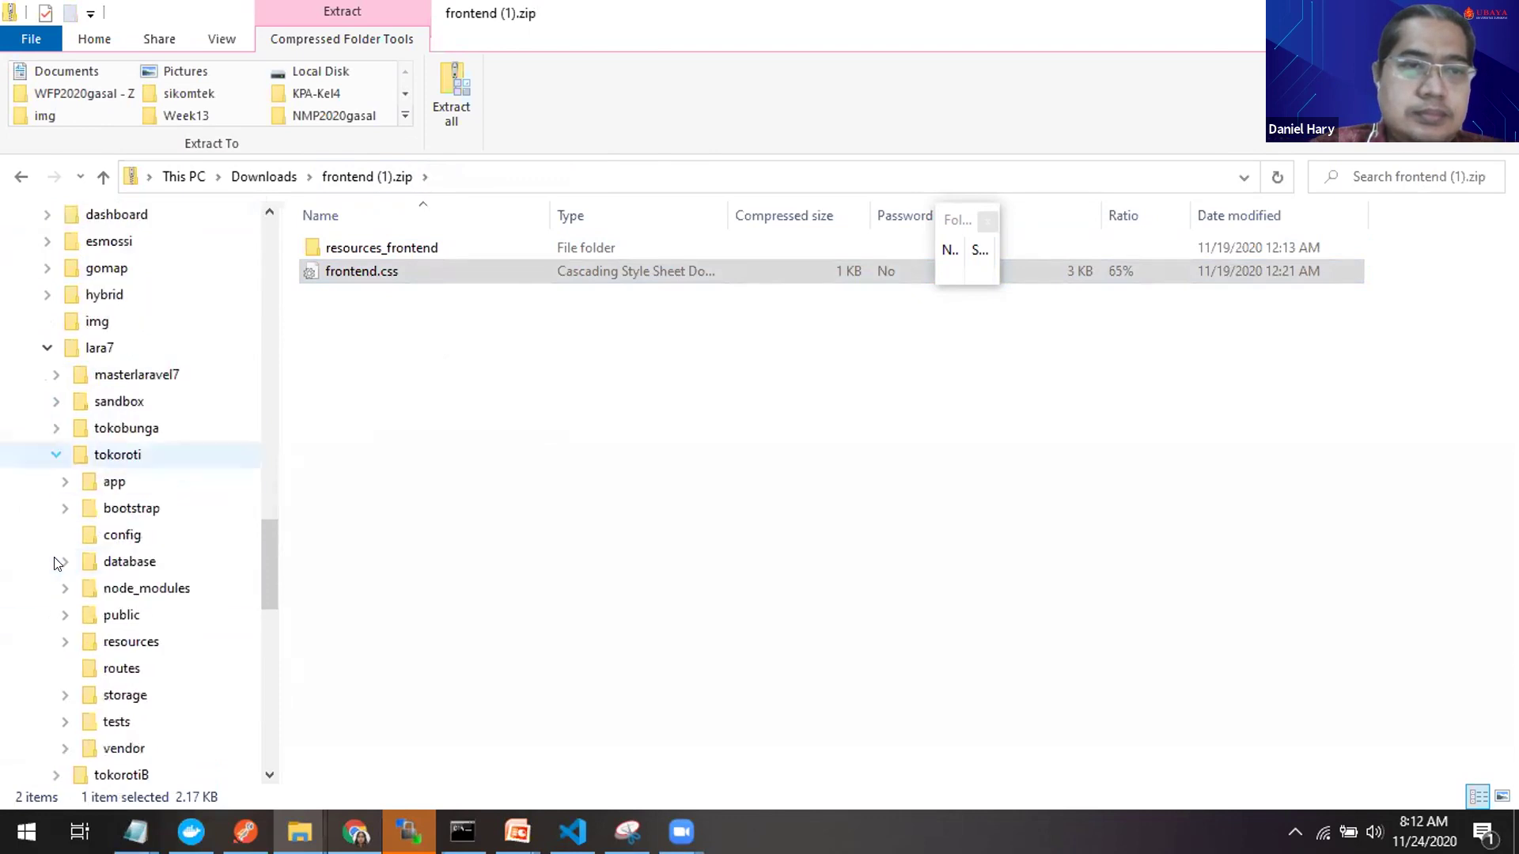
left_click(103, 617)
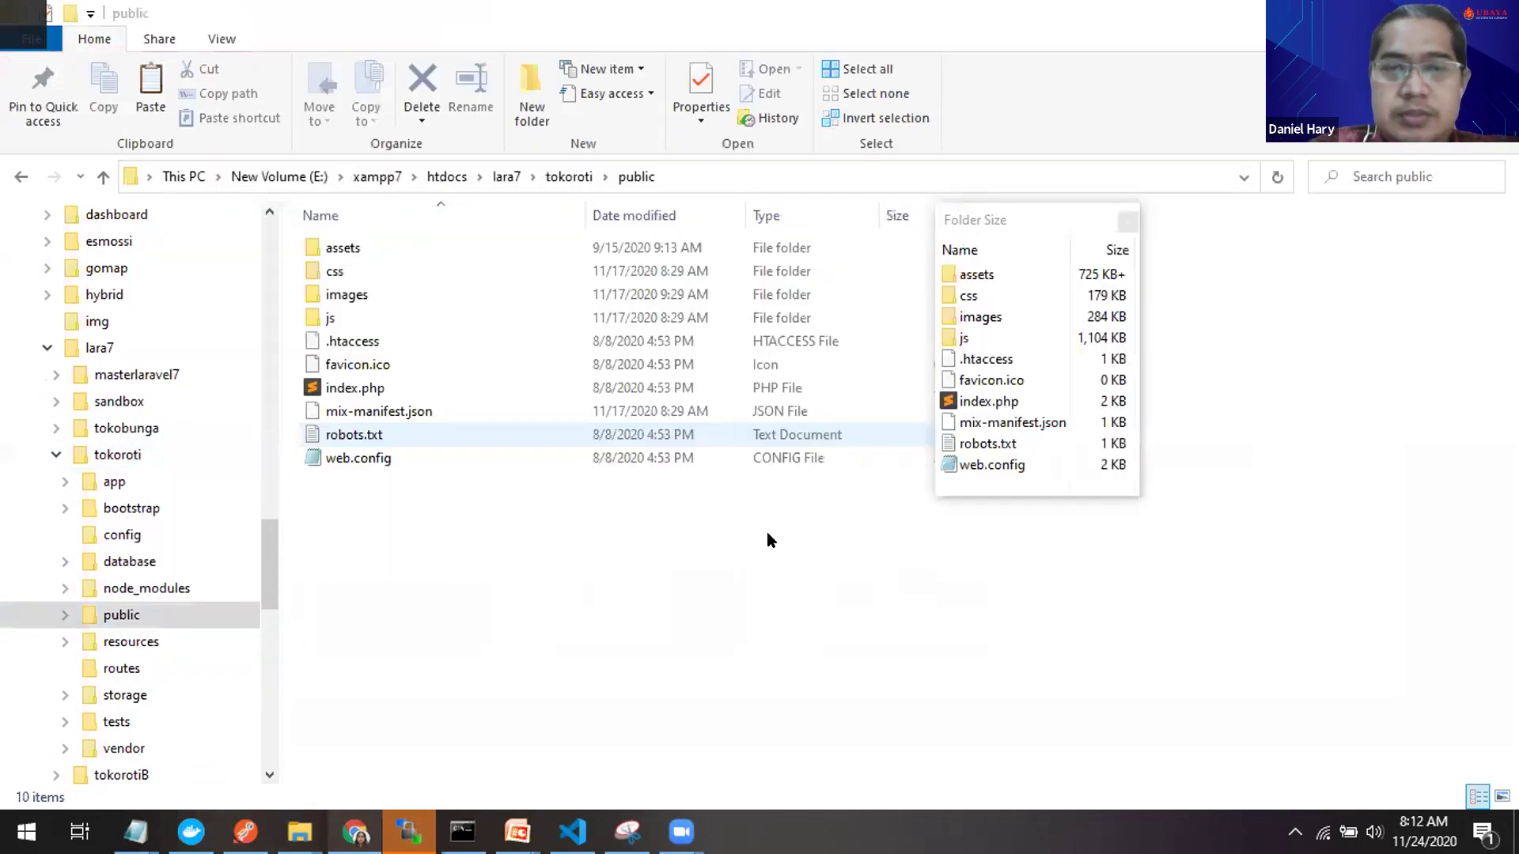
Step: Paste the copied frontend.css into the css folder inside public
key("alt+Tab")
key("alt+Tab")
key("Tab")
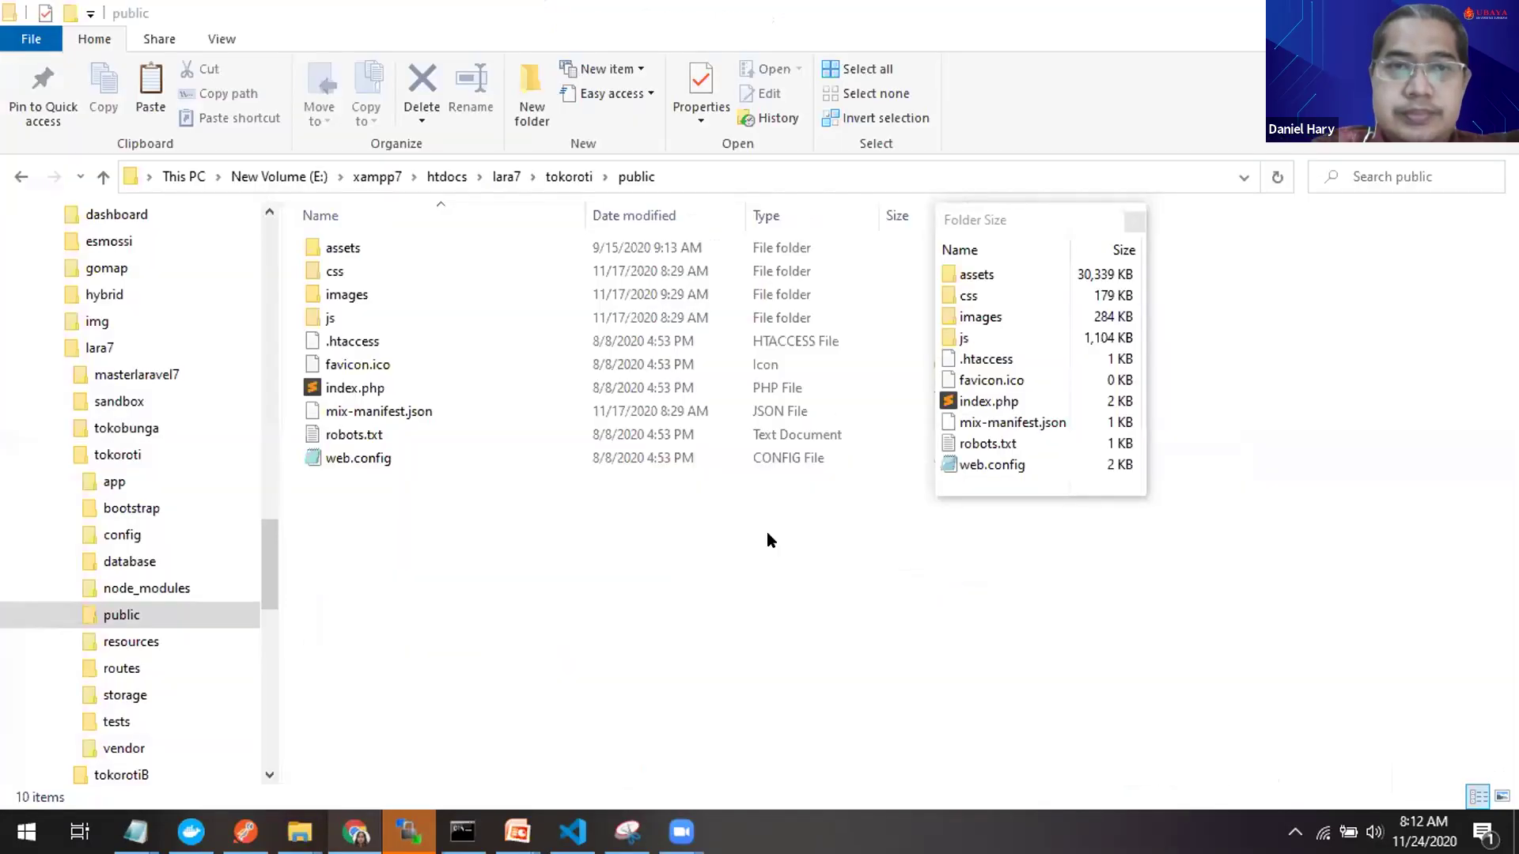
left_click(388, 263)
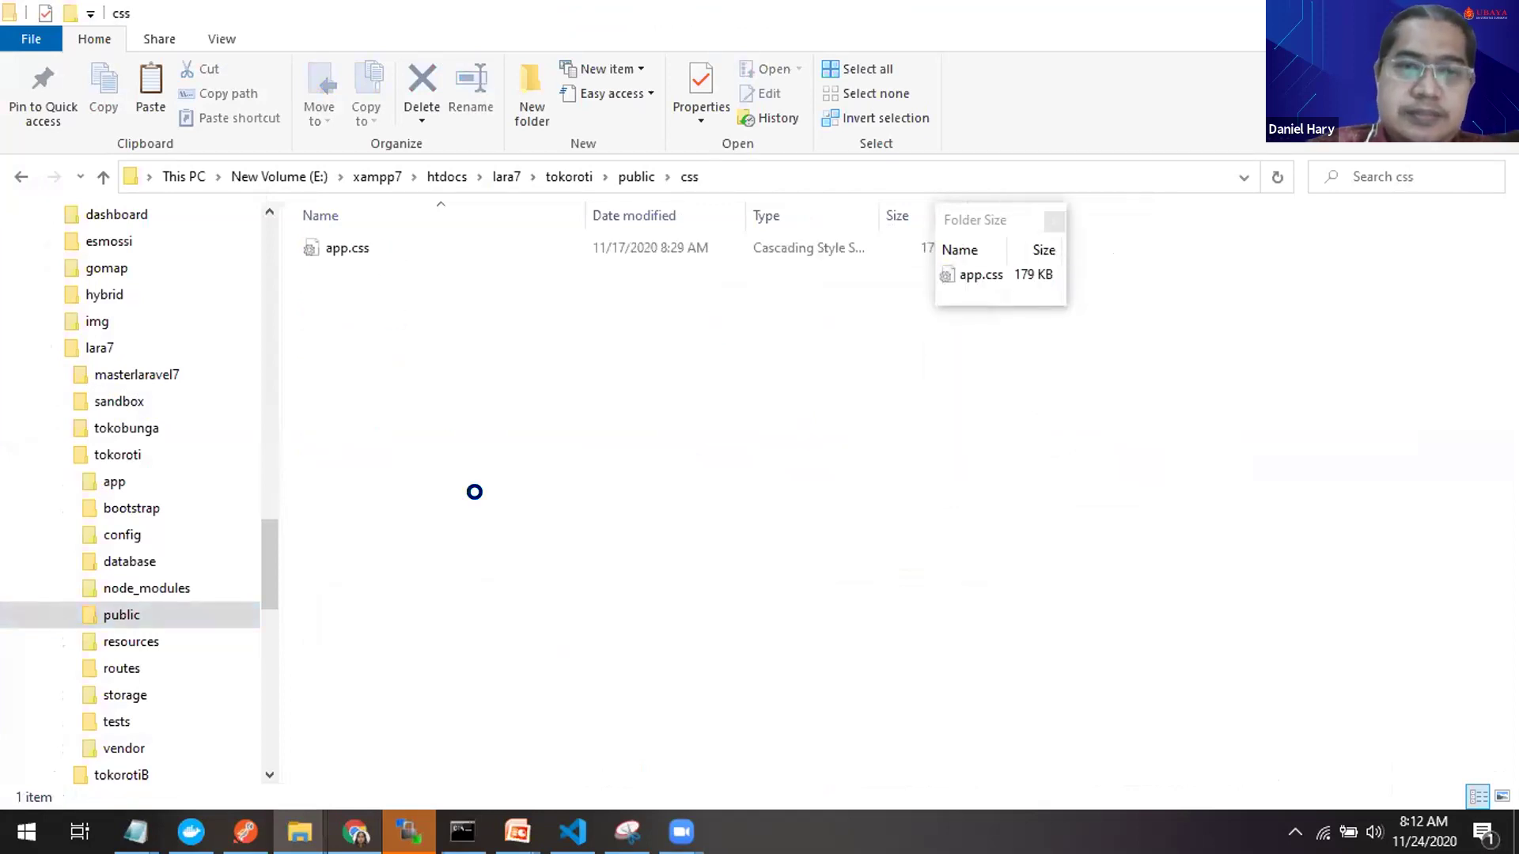
right_click(480, 505)
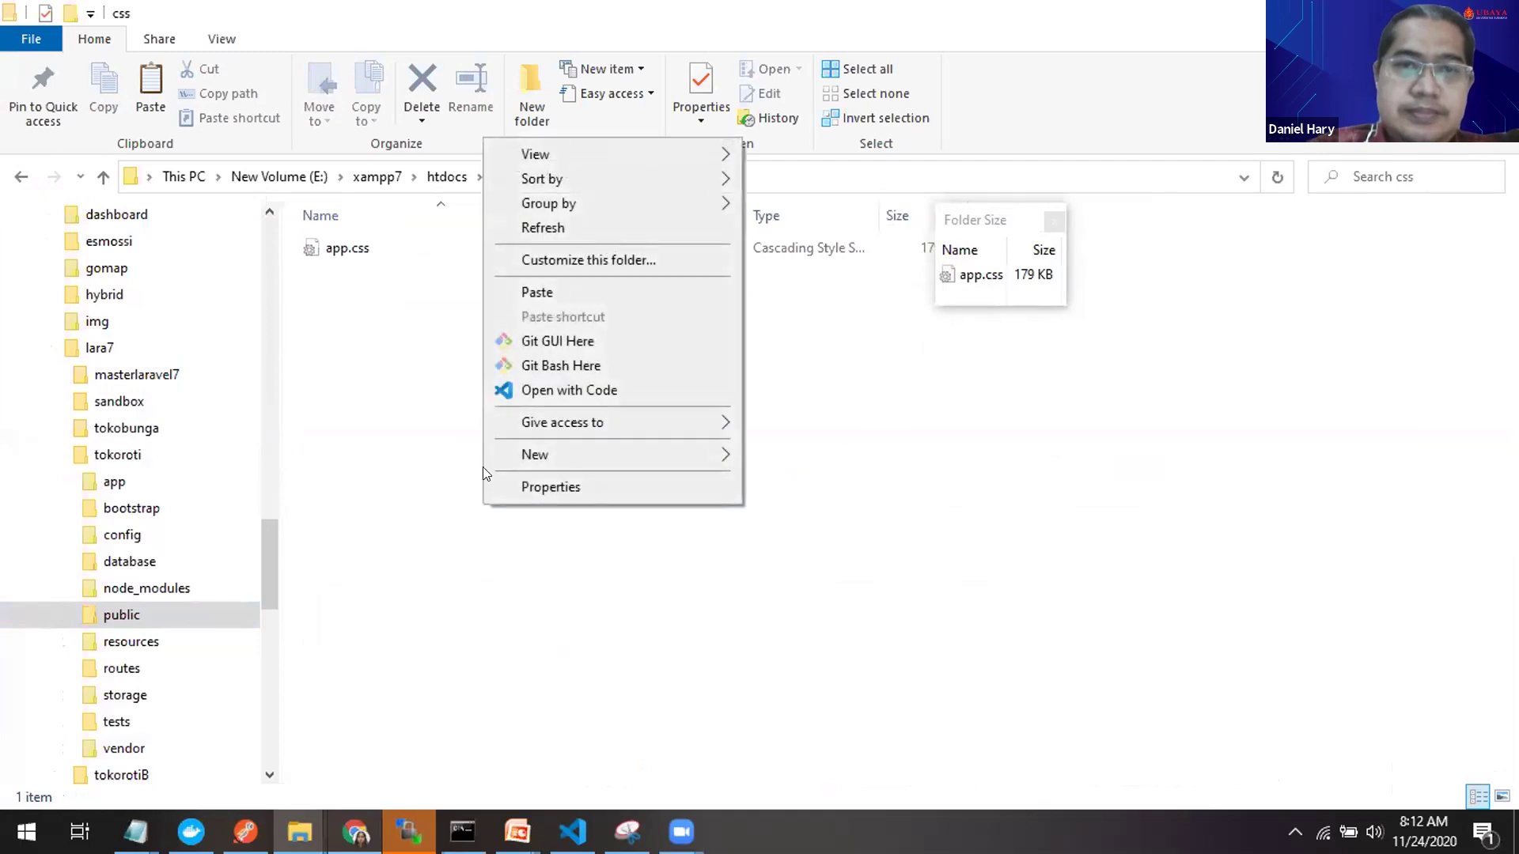
left_click(578, 292)
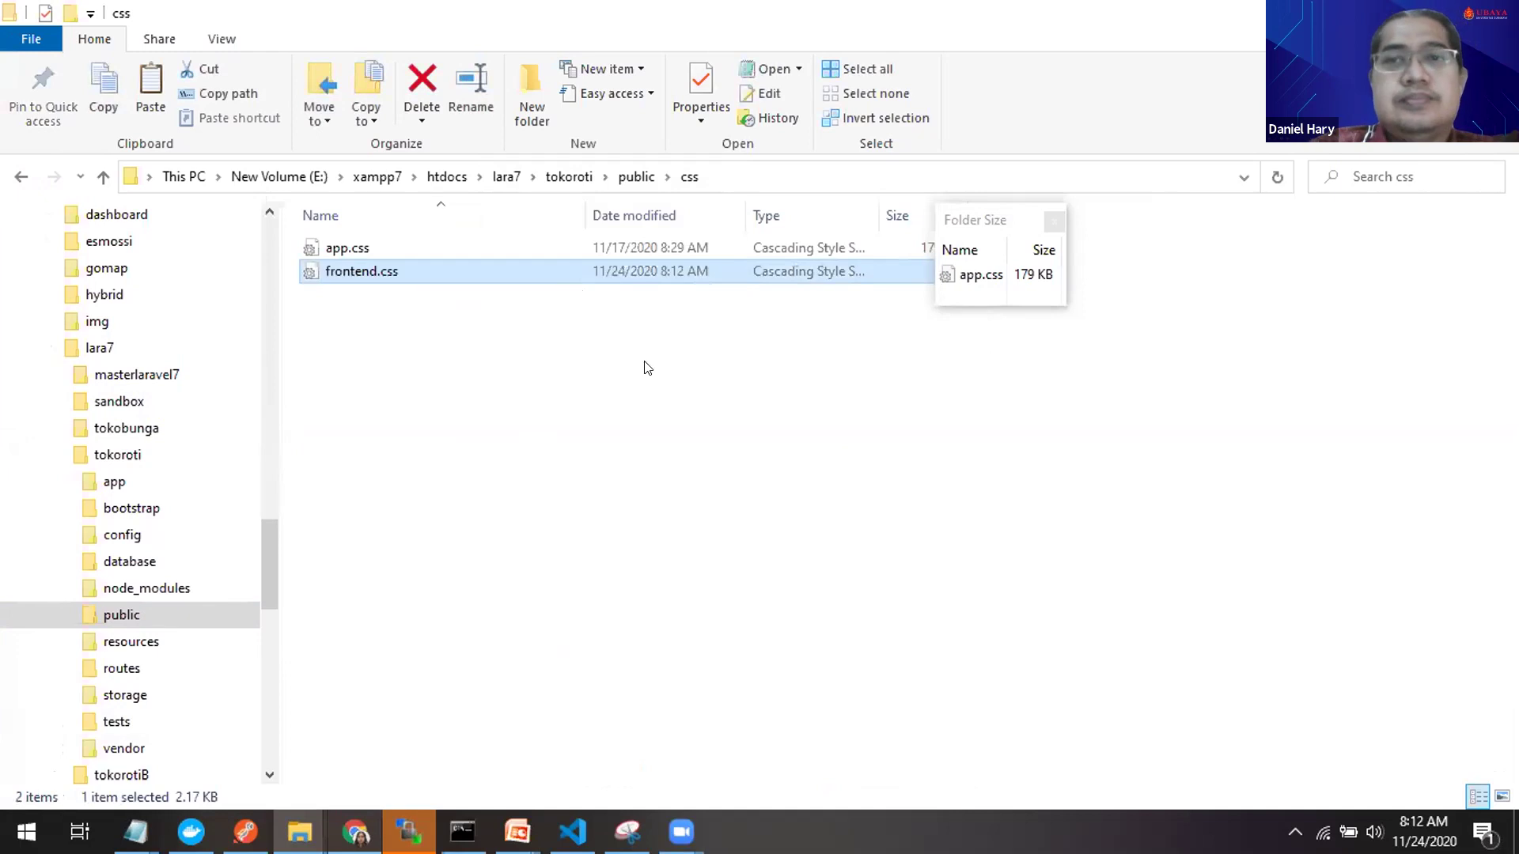
Step: Review the previous slide's instructions on where the frontend.zip contents belong, then return to the css folder
key("alt+Tab")
key("alt+Tab")
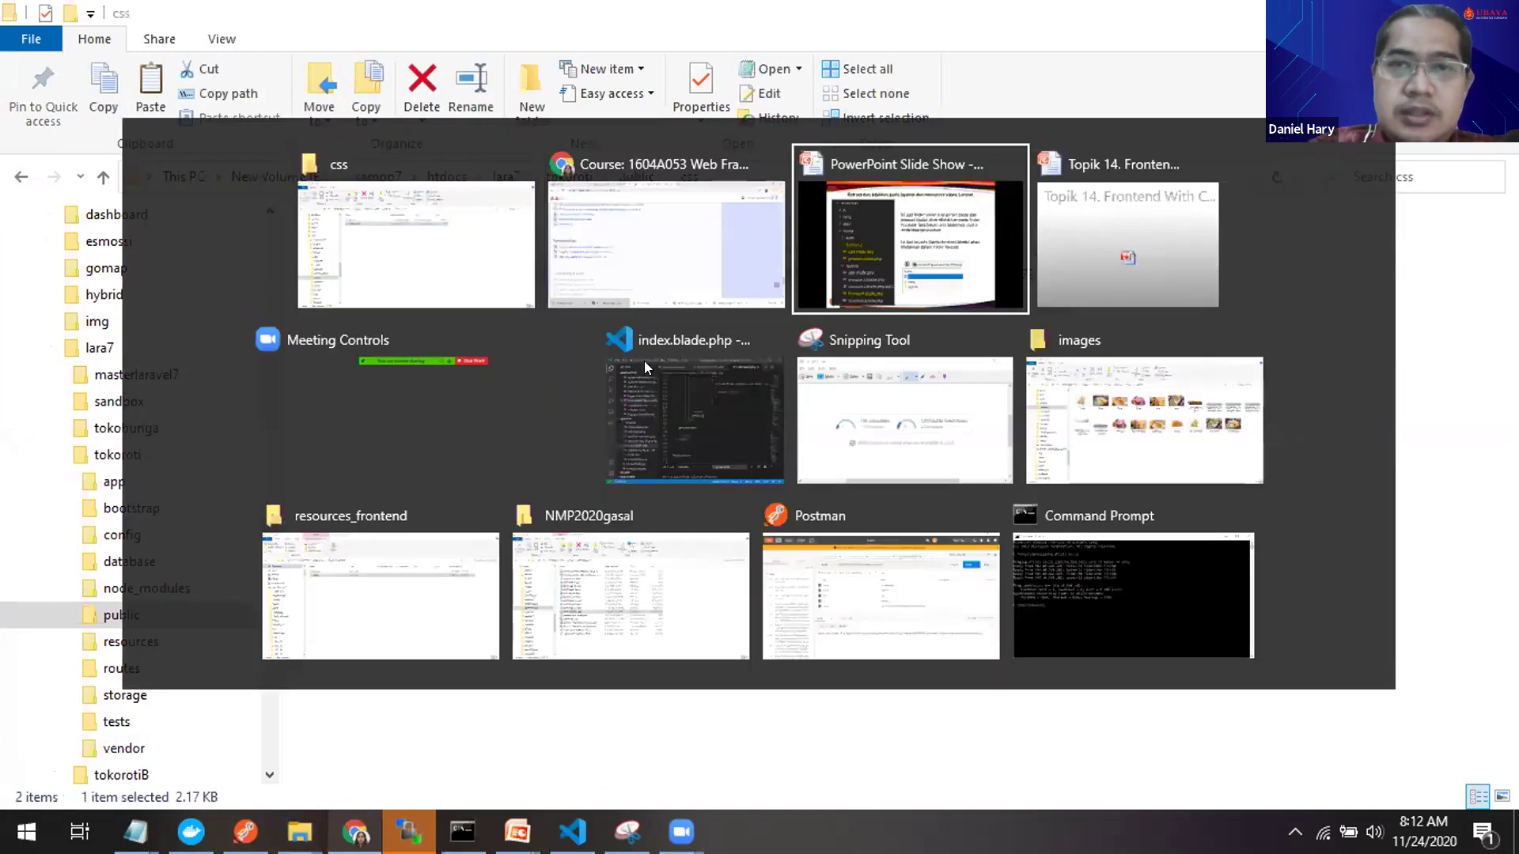
key("Left")
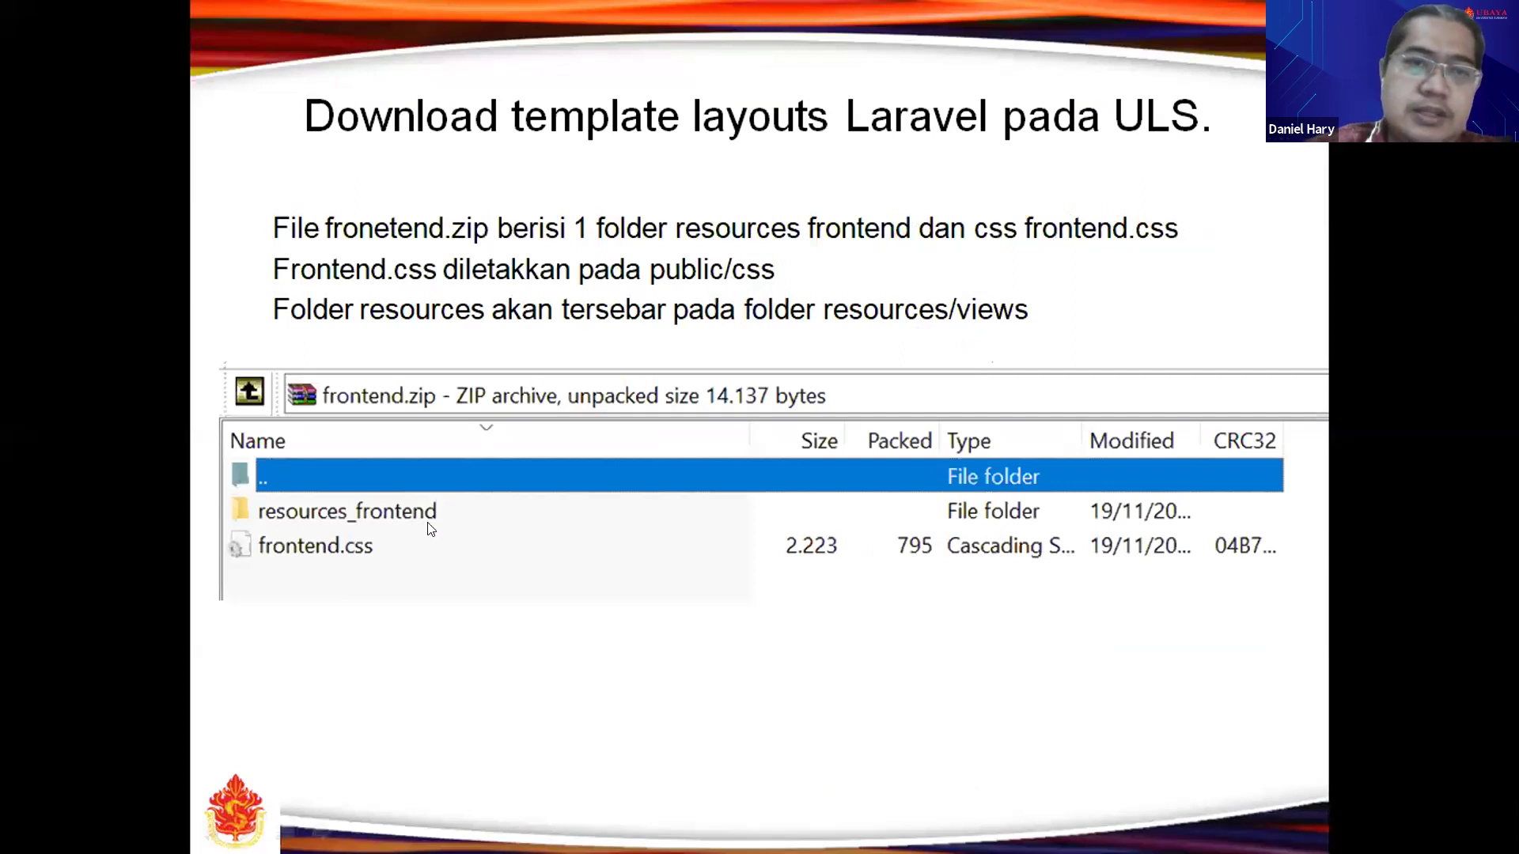
key("alt+Tab")
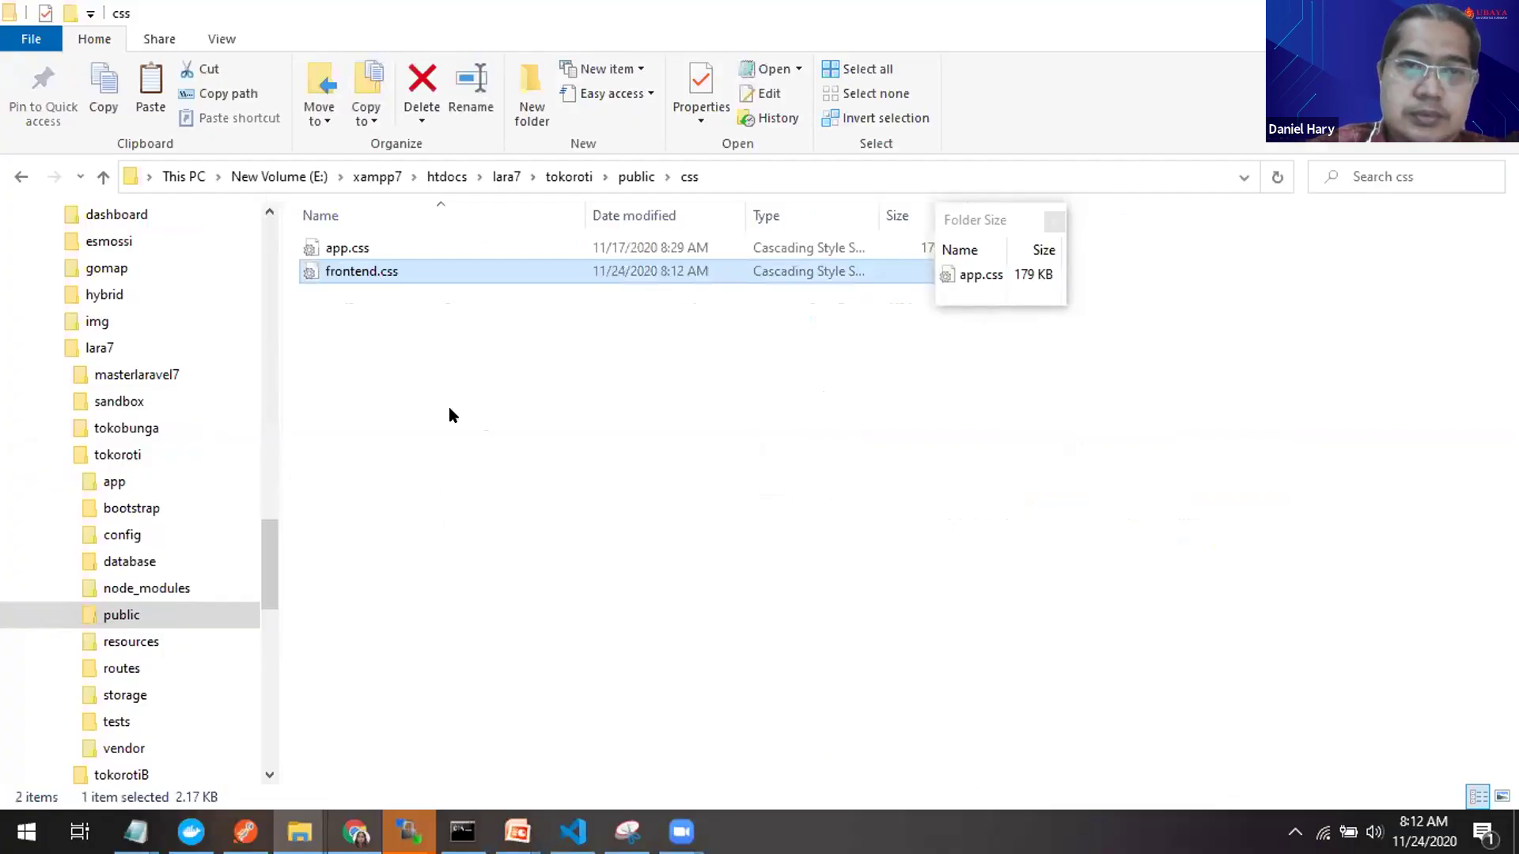
Step: Go back to the frontend (1).zip archive and copy frontend.blade.php from resources_frontend's layouts folder
left_click(17, 176)
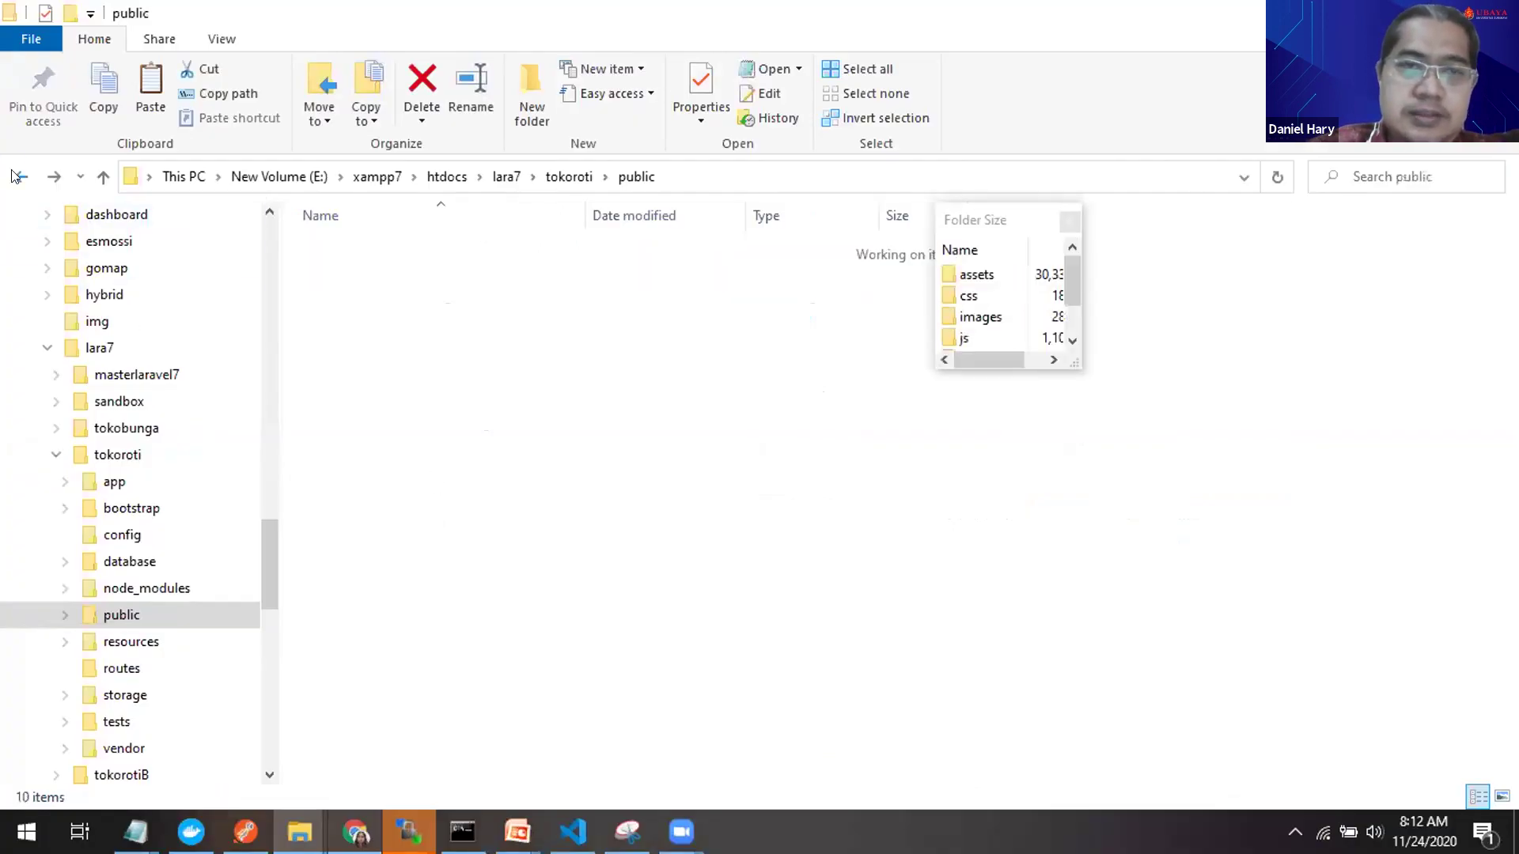
left_click(17, 176)
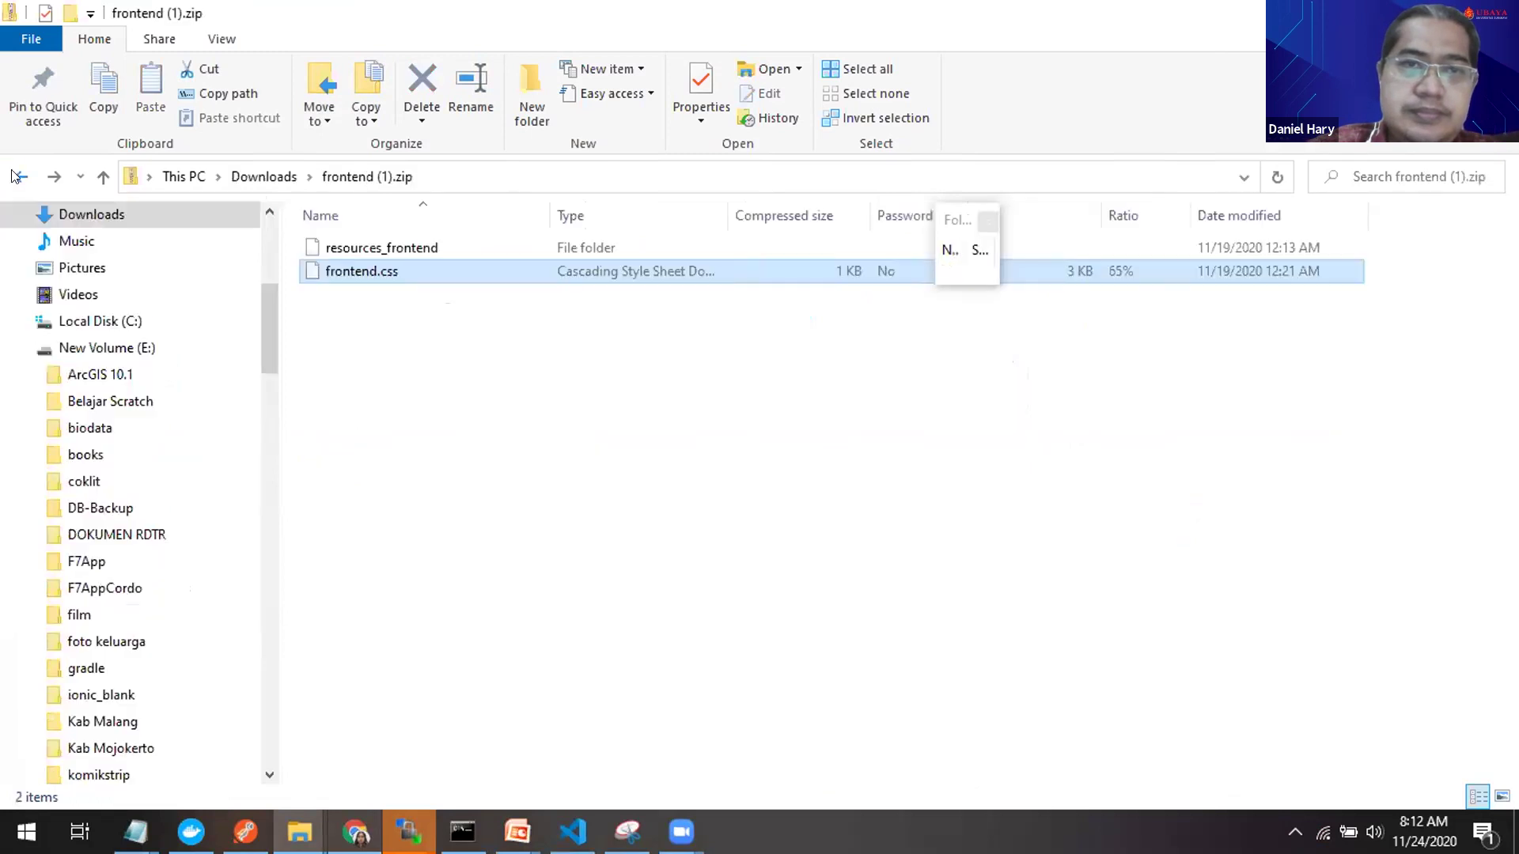
left_click(392, 252)
double_click(391, 249)
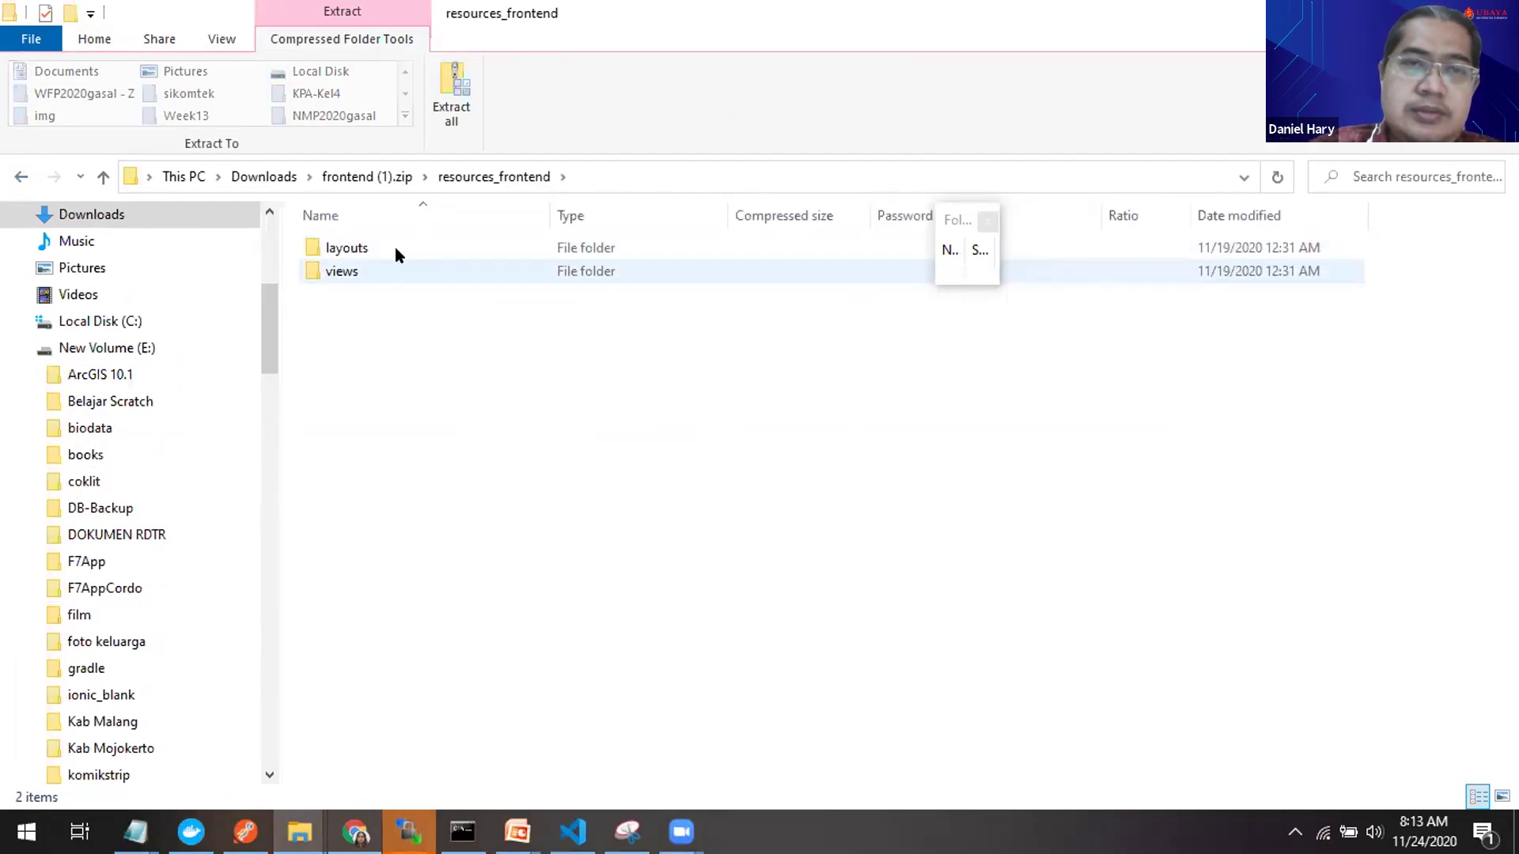
left_click(397, 248)
double_click(396, 248)
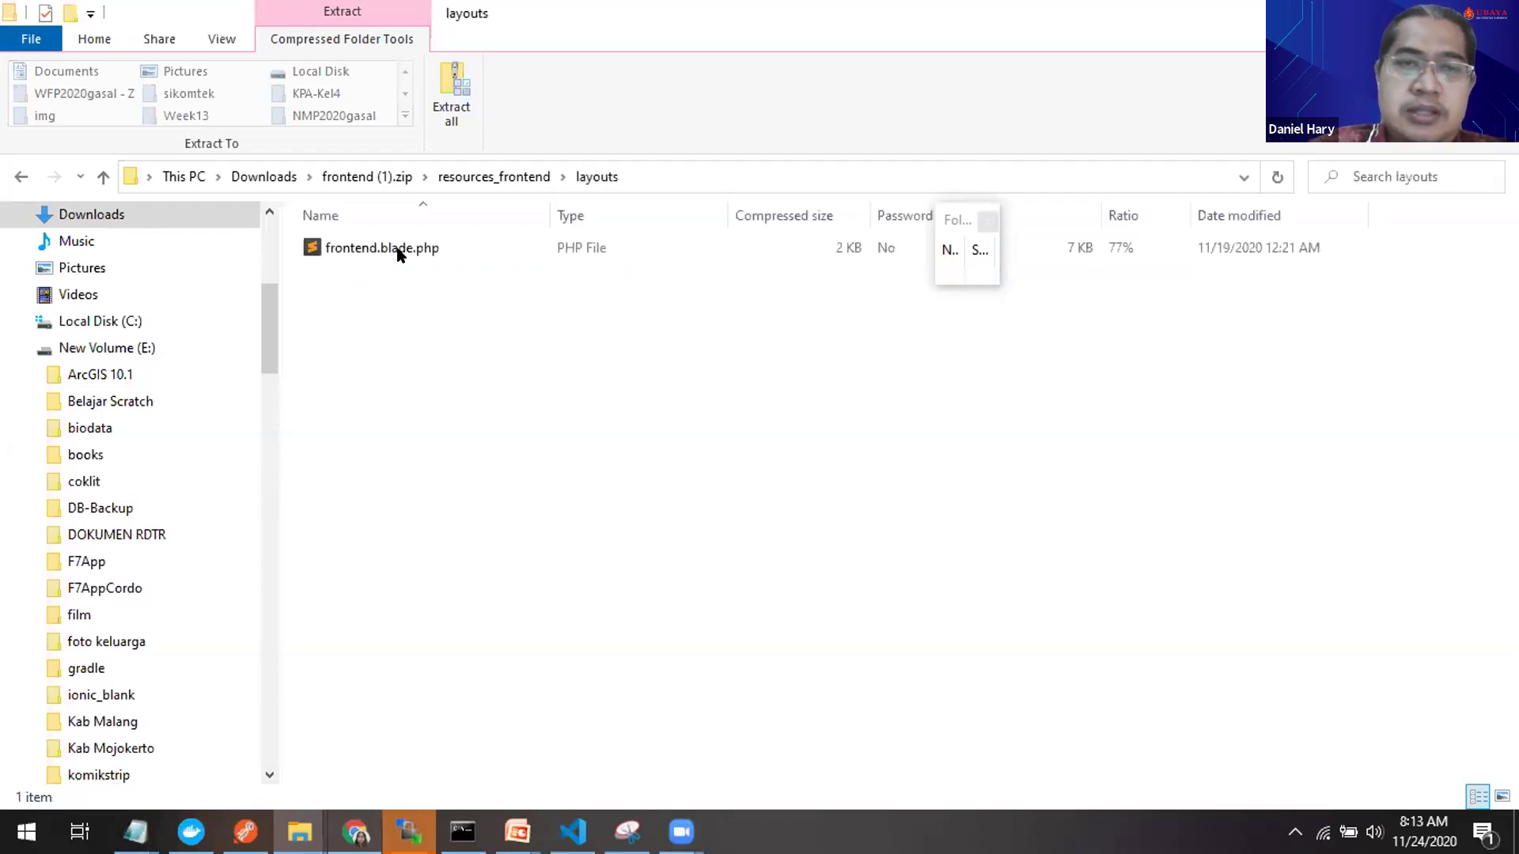
left_click(398, 250)
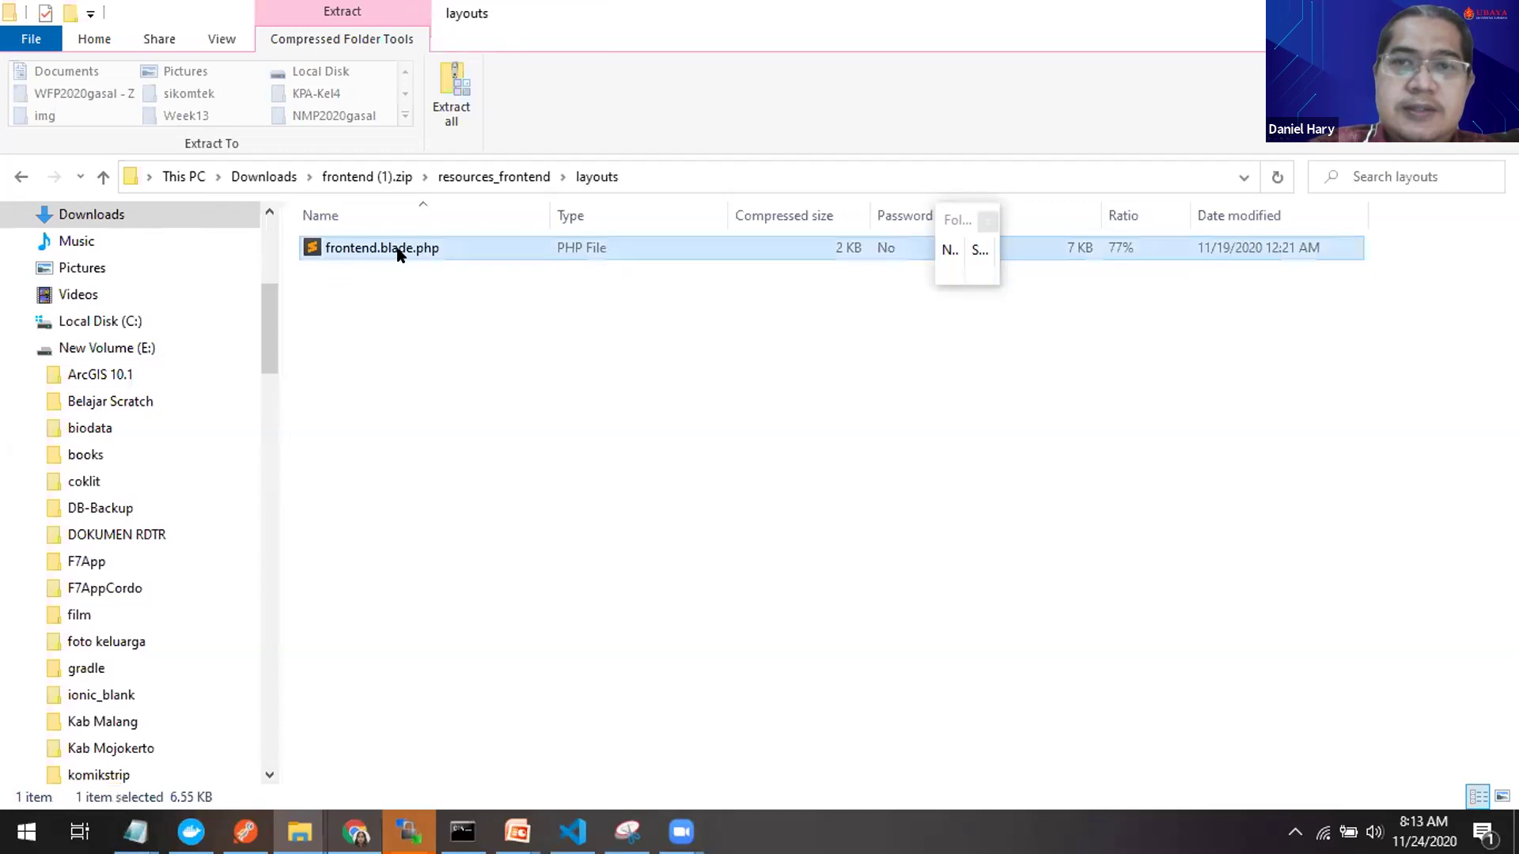
right_click(398, 250)
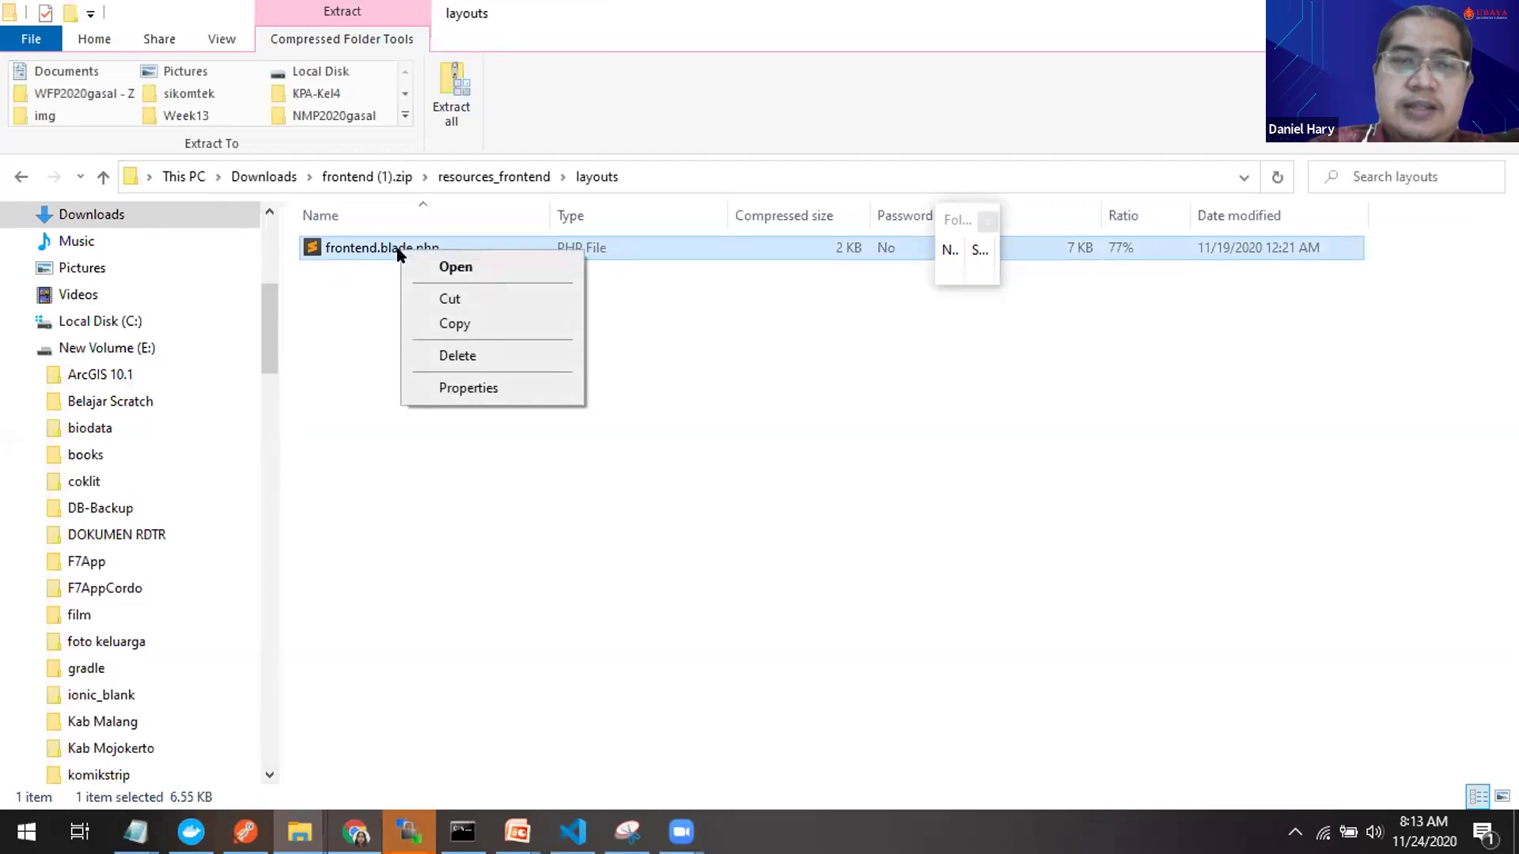
left_click(472, 322)
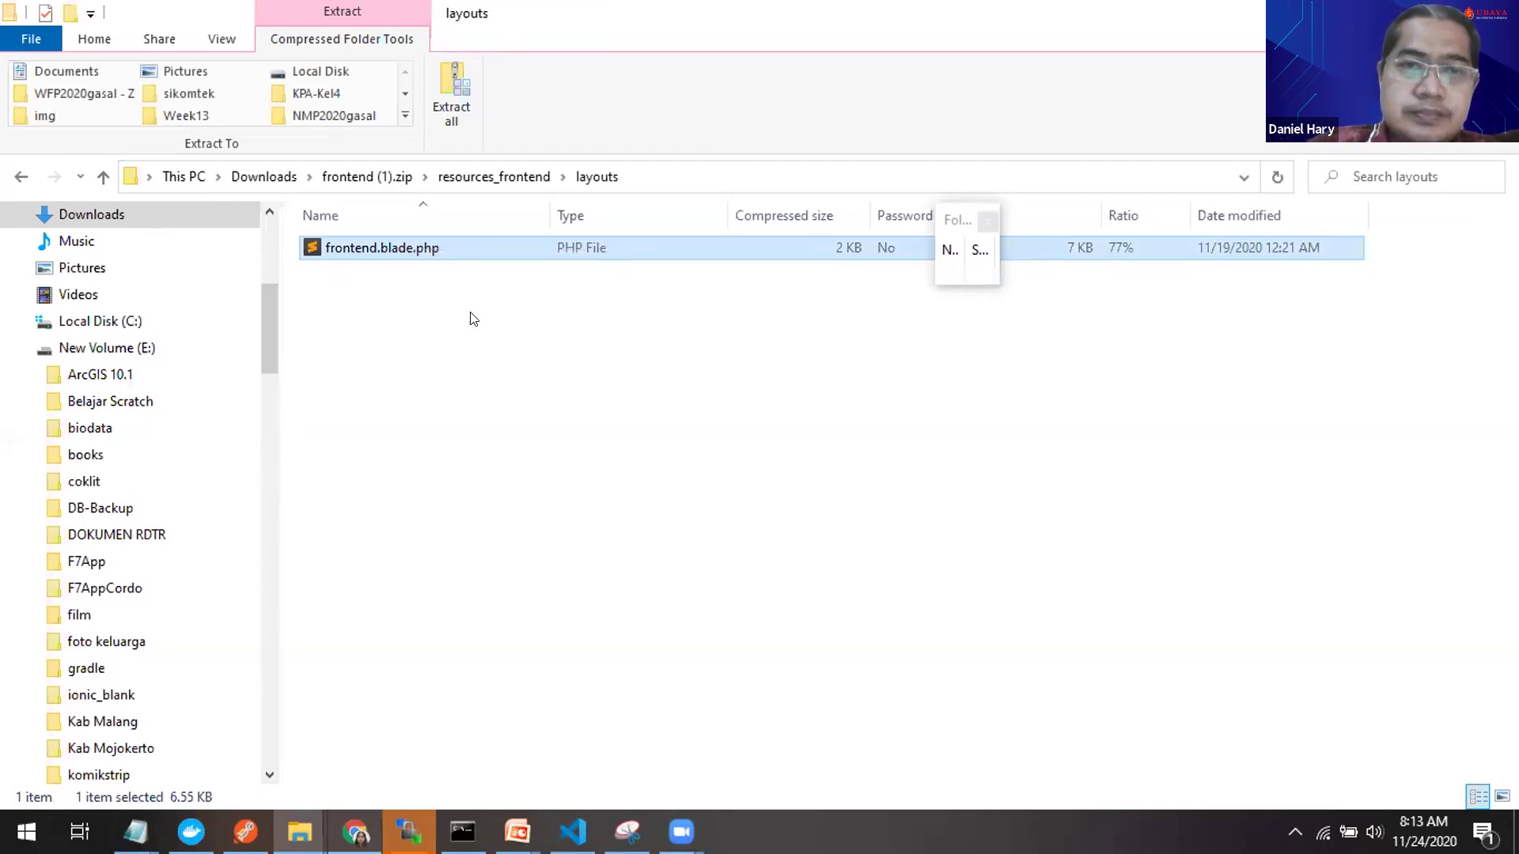
Step: Switch to the other File Explorer window, which has the resources_frontend folder of frontend.zip open
left_click(294, 811)
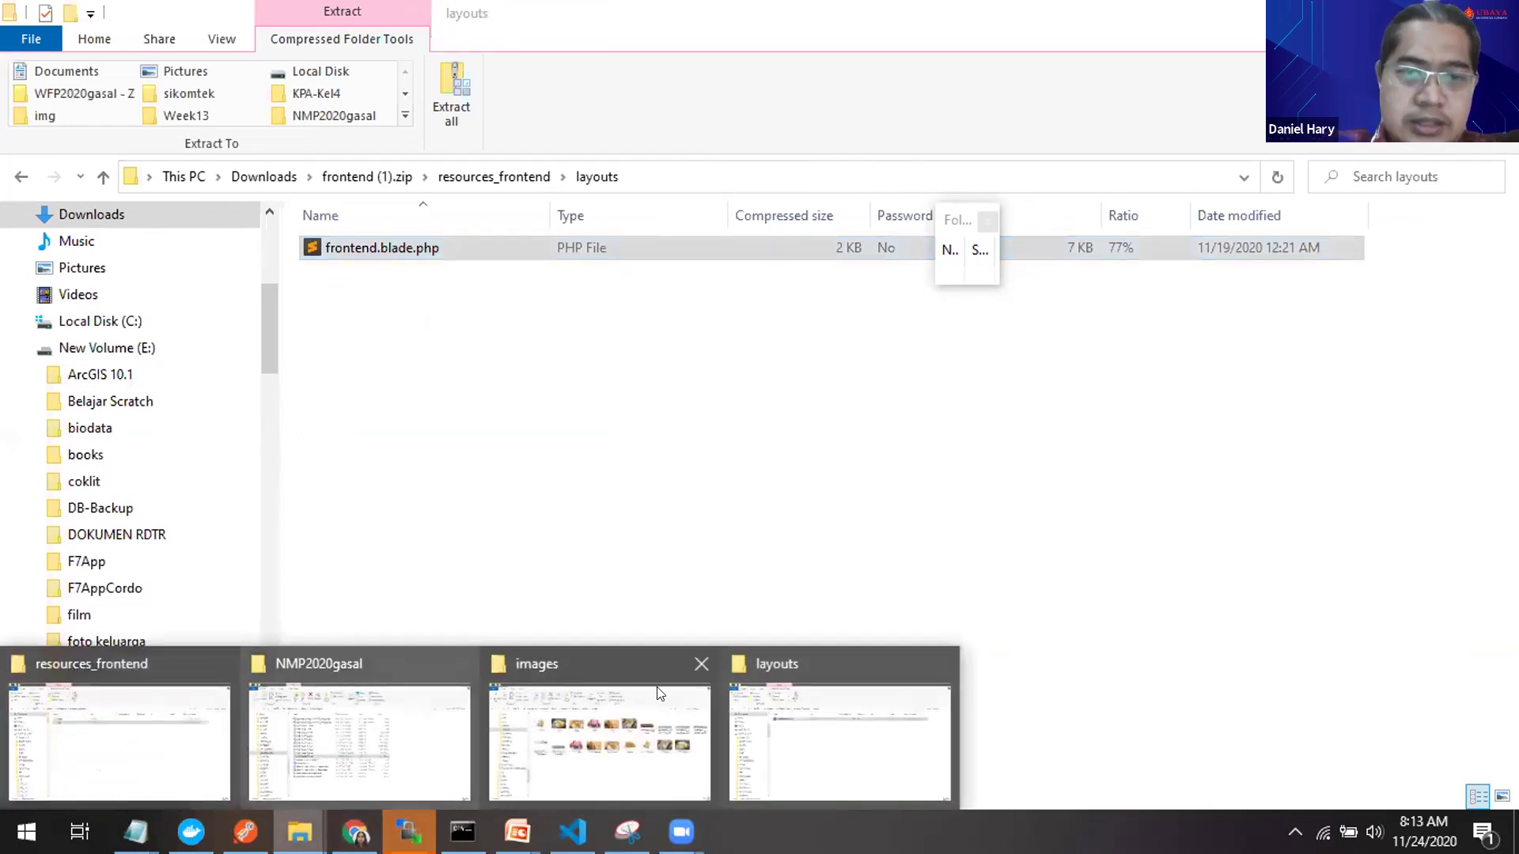
left_click(813, 742)
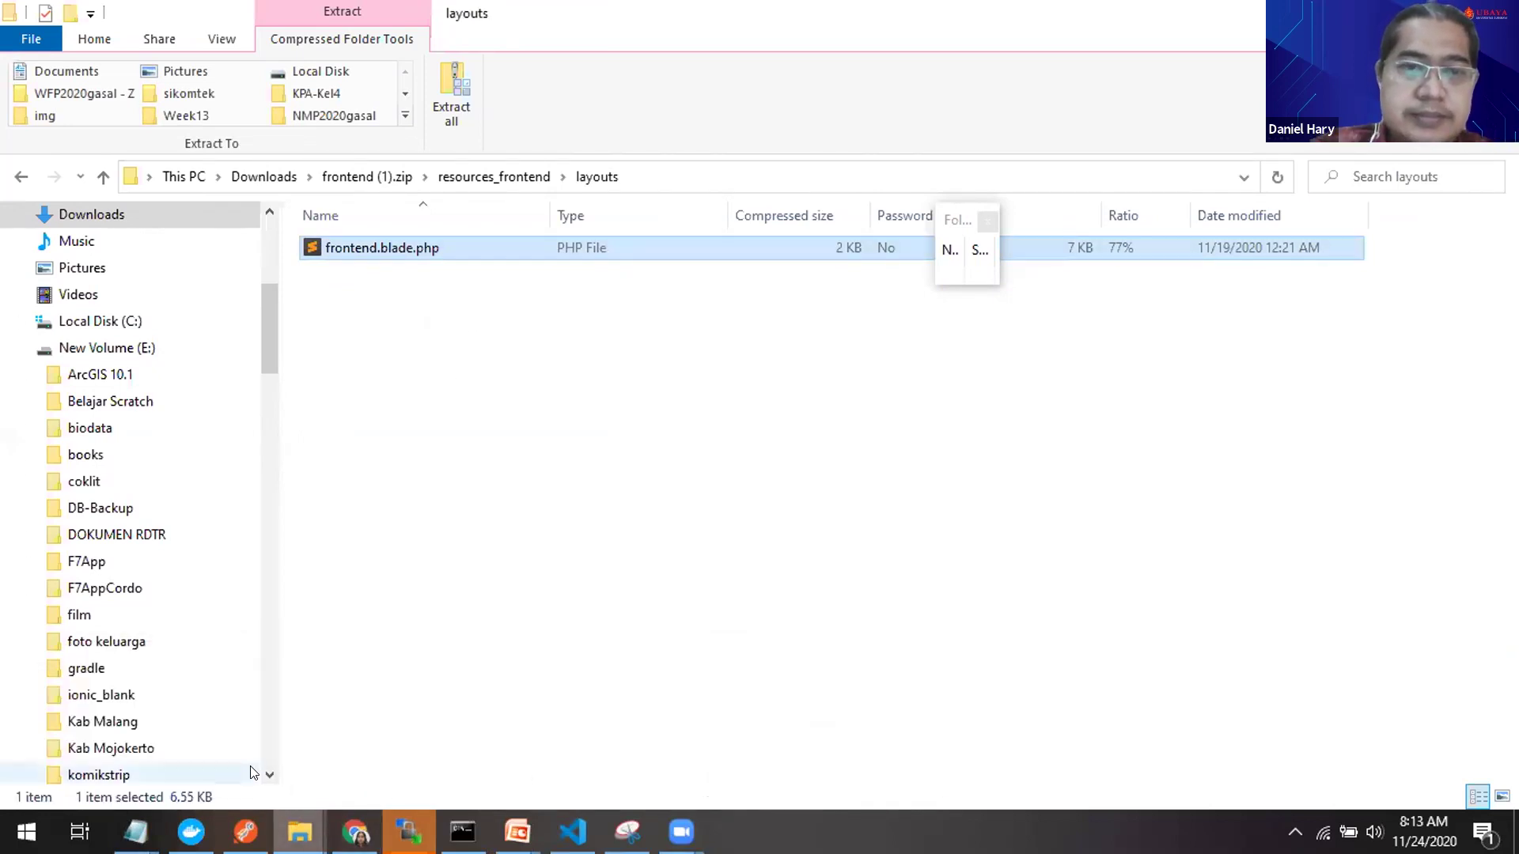
left_click(290, 814)
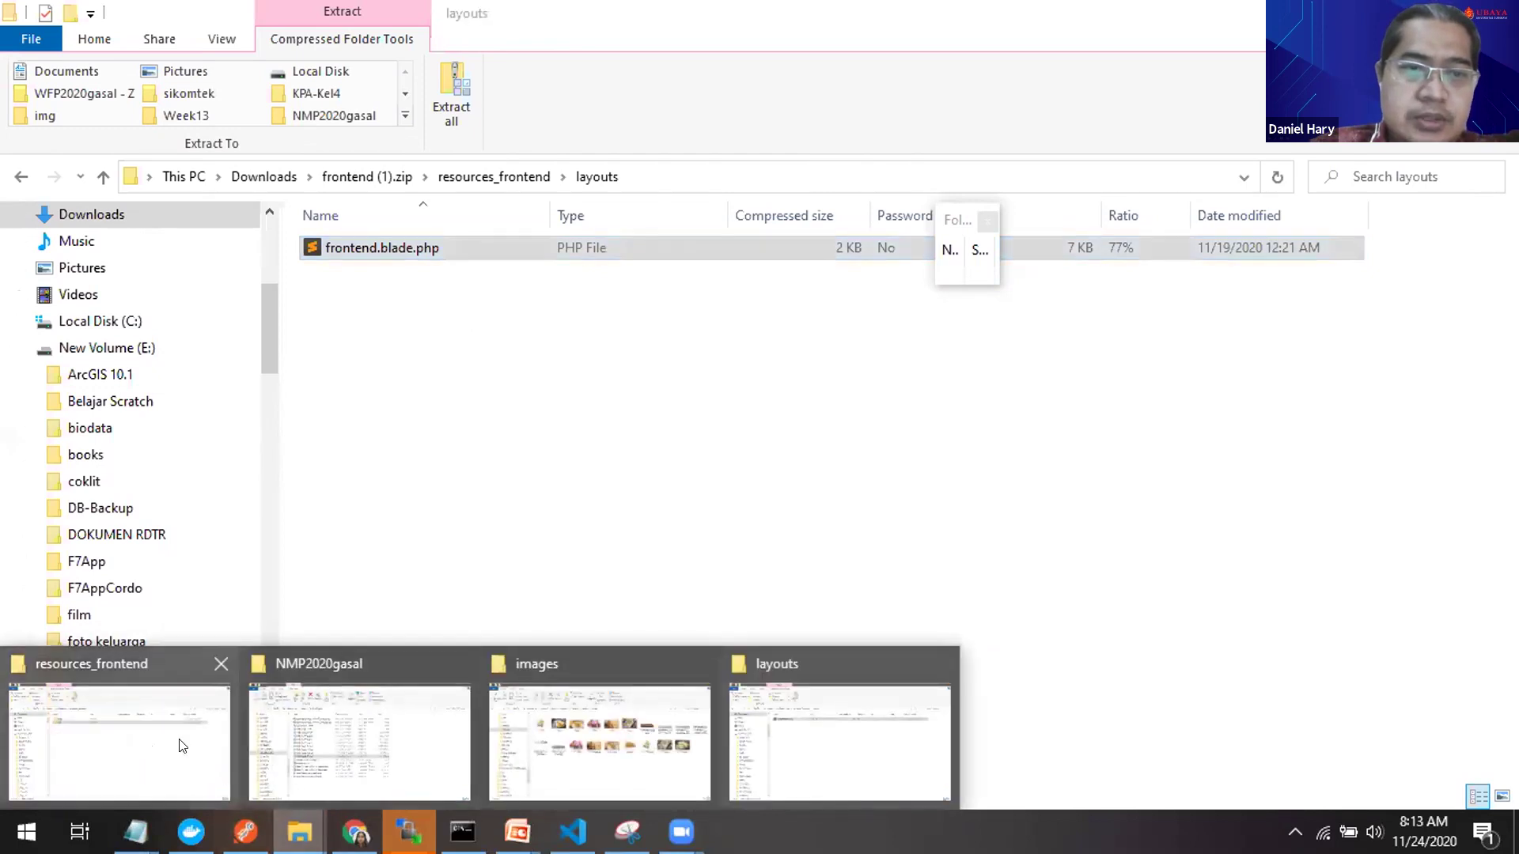
left_click(148, 724)
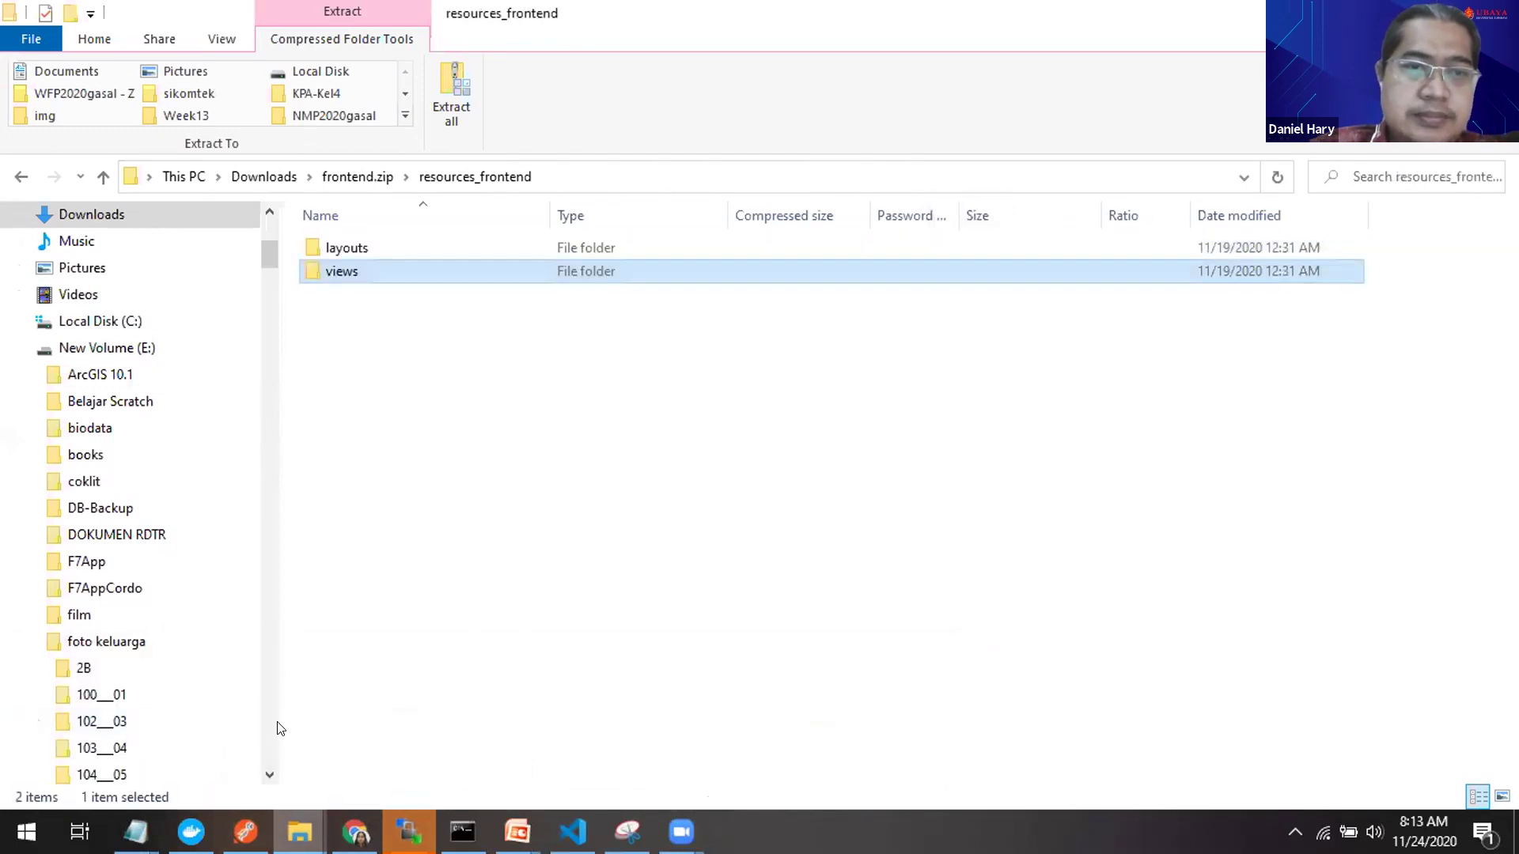
left_click_drag(270, 255, 291, 706)
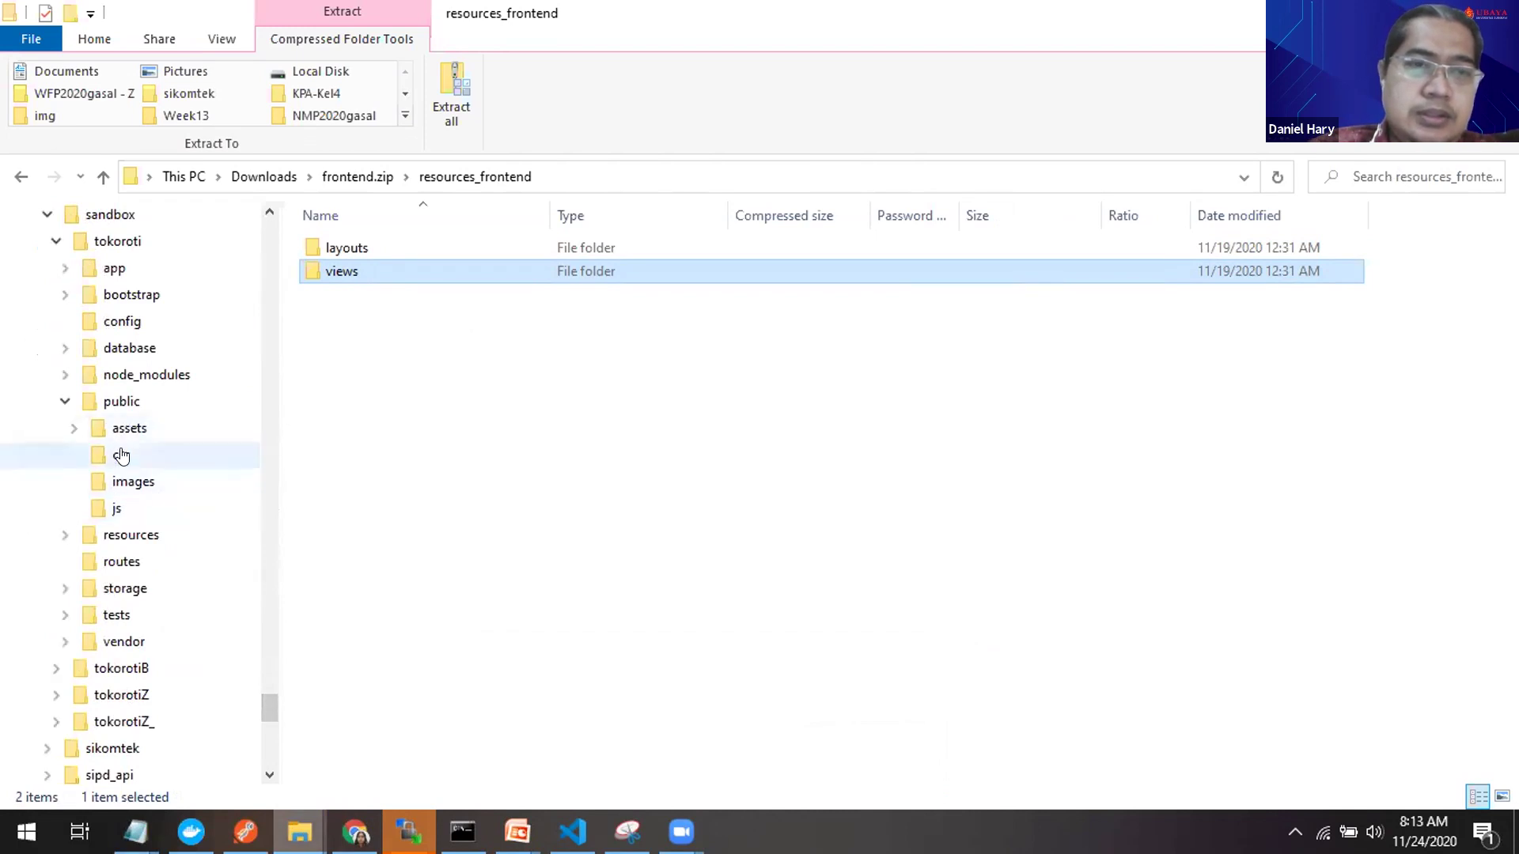
left_click(65, 401)
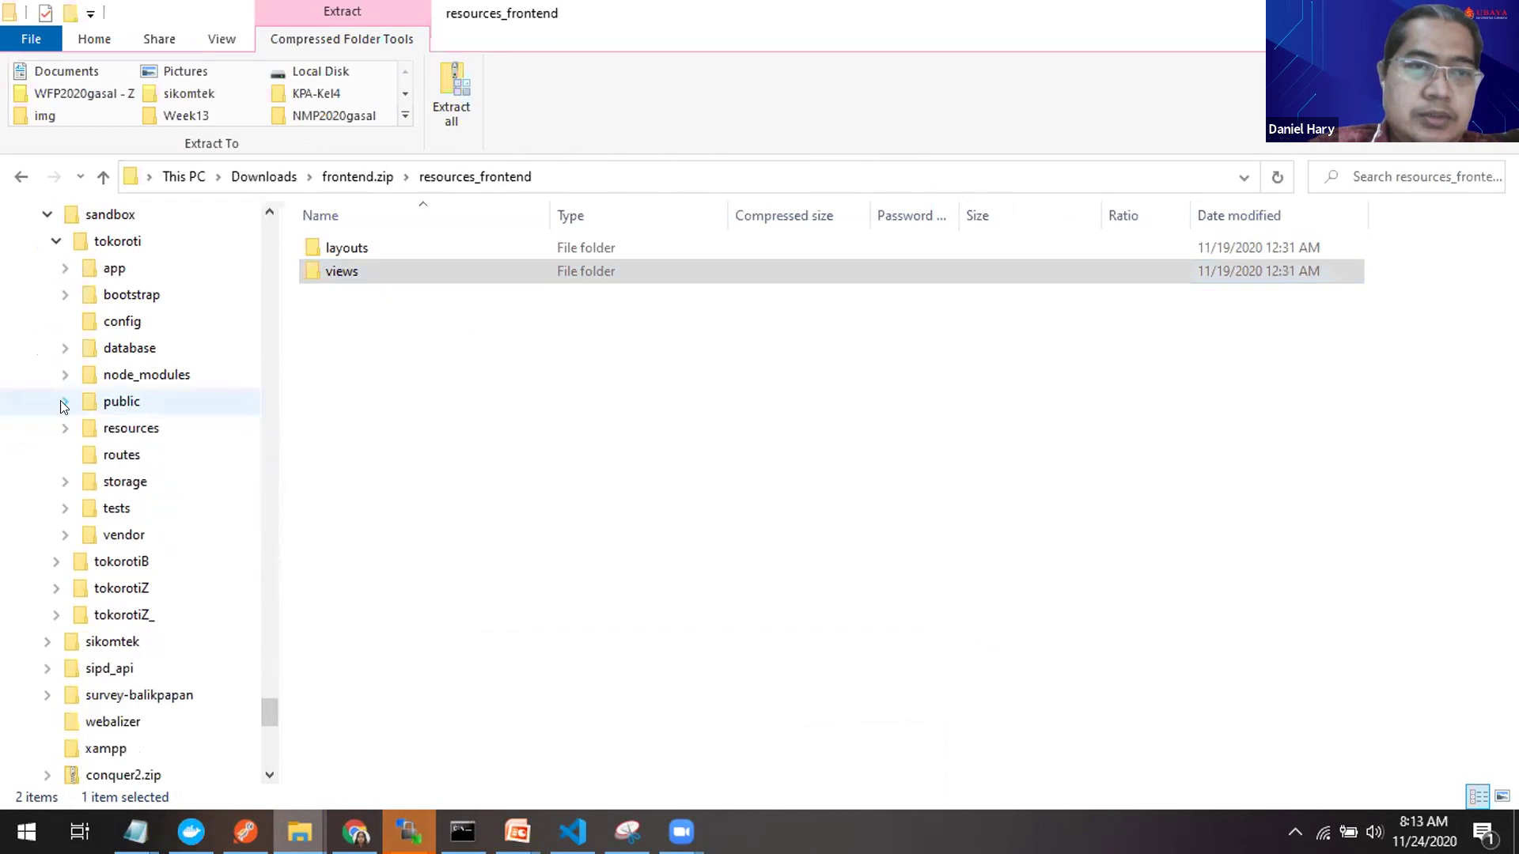
left_click(63, 428)
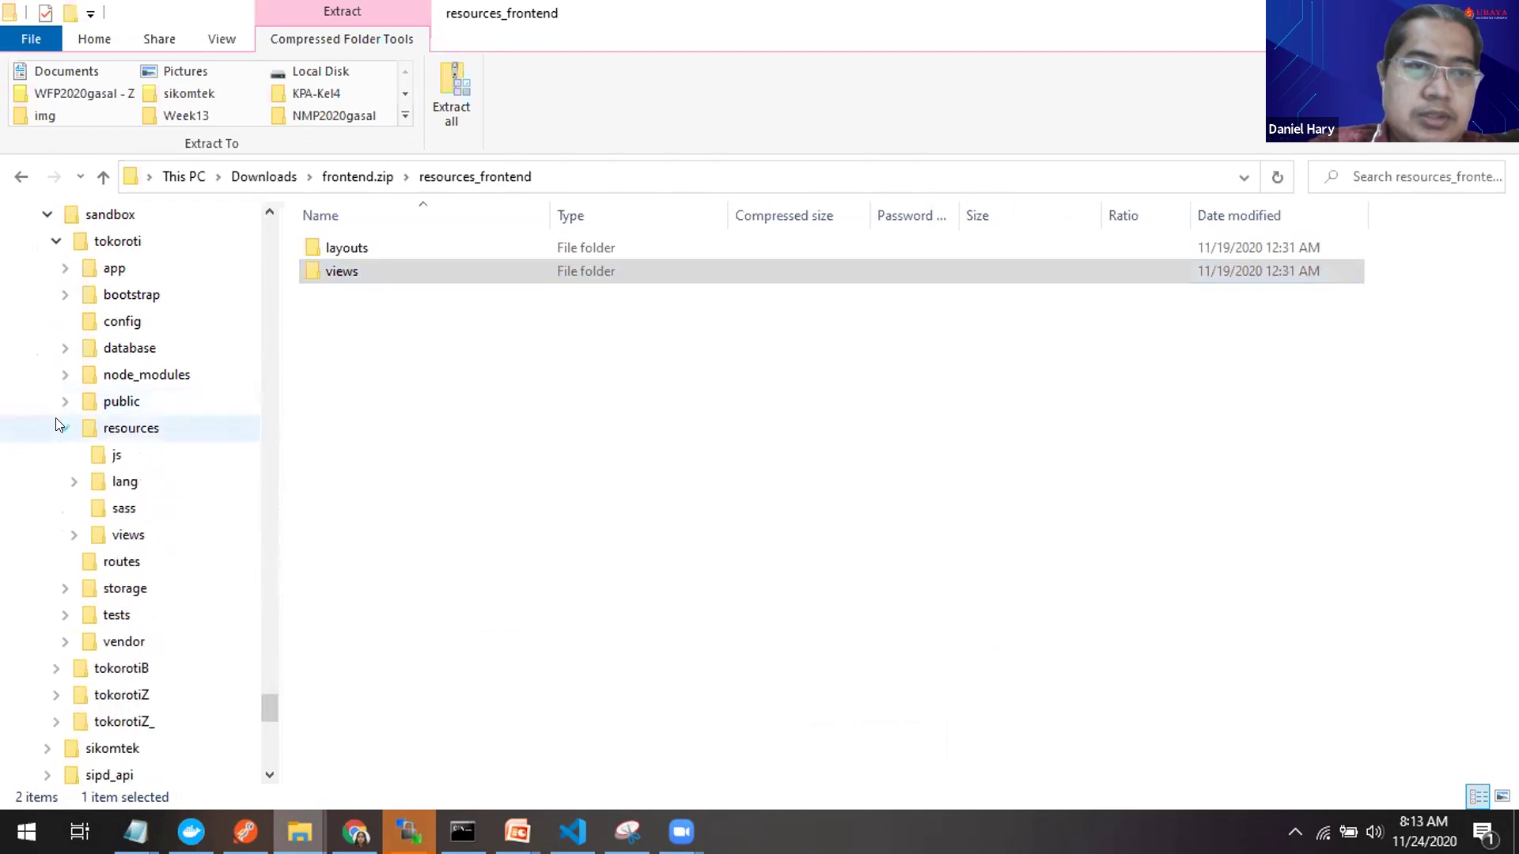
left_click(68, 535)
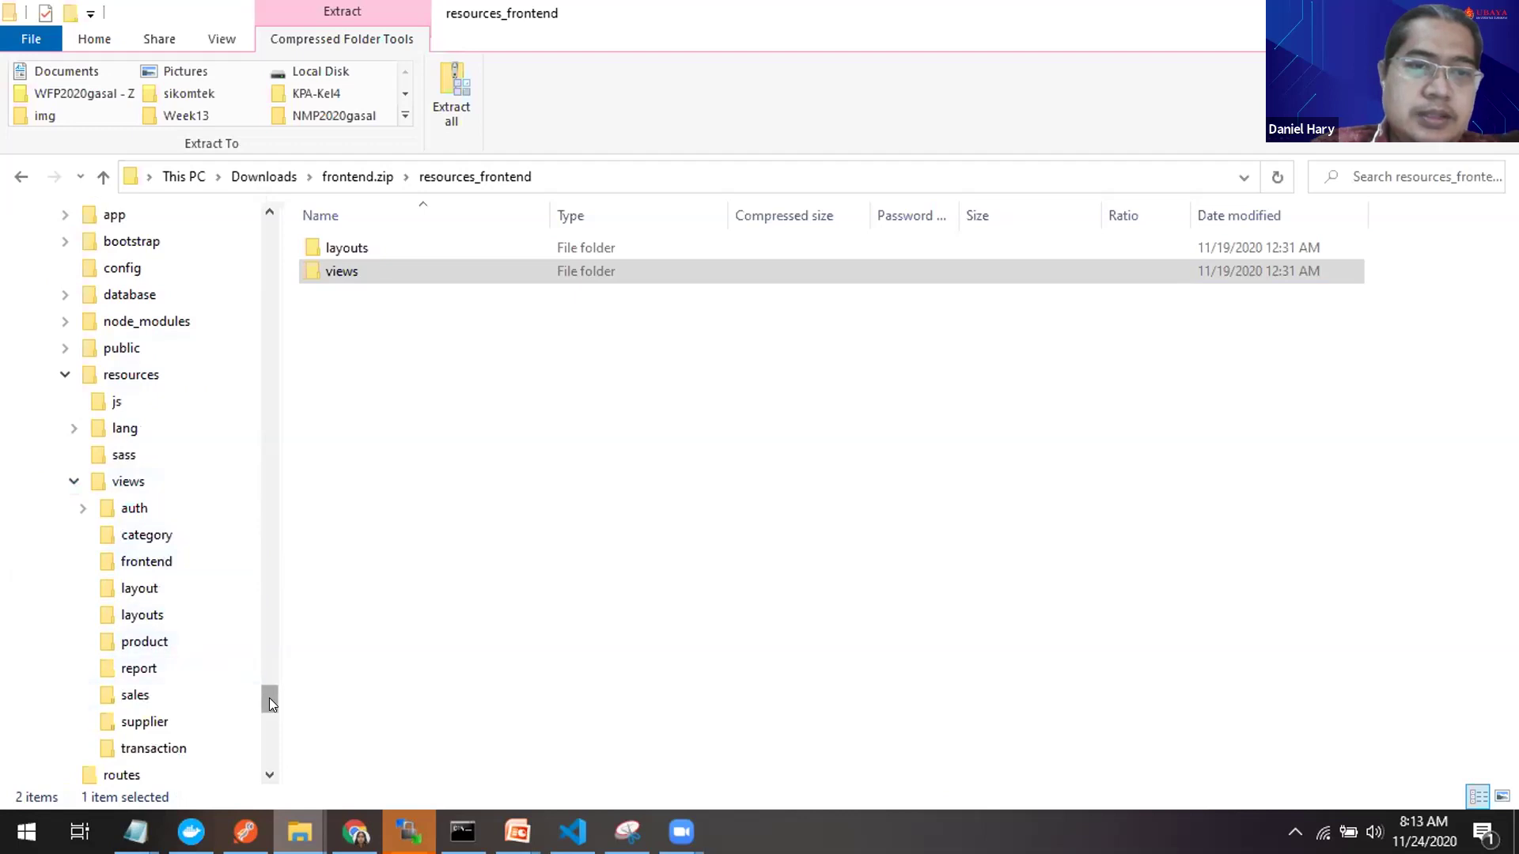
left_click_drag(270, 698, 271, 686)
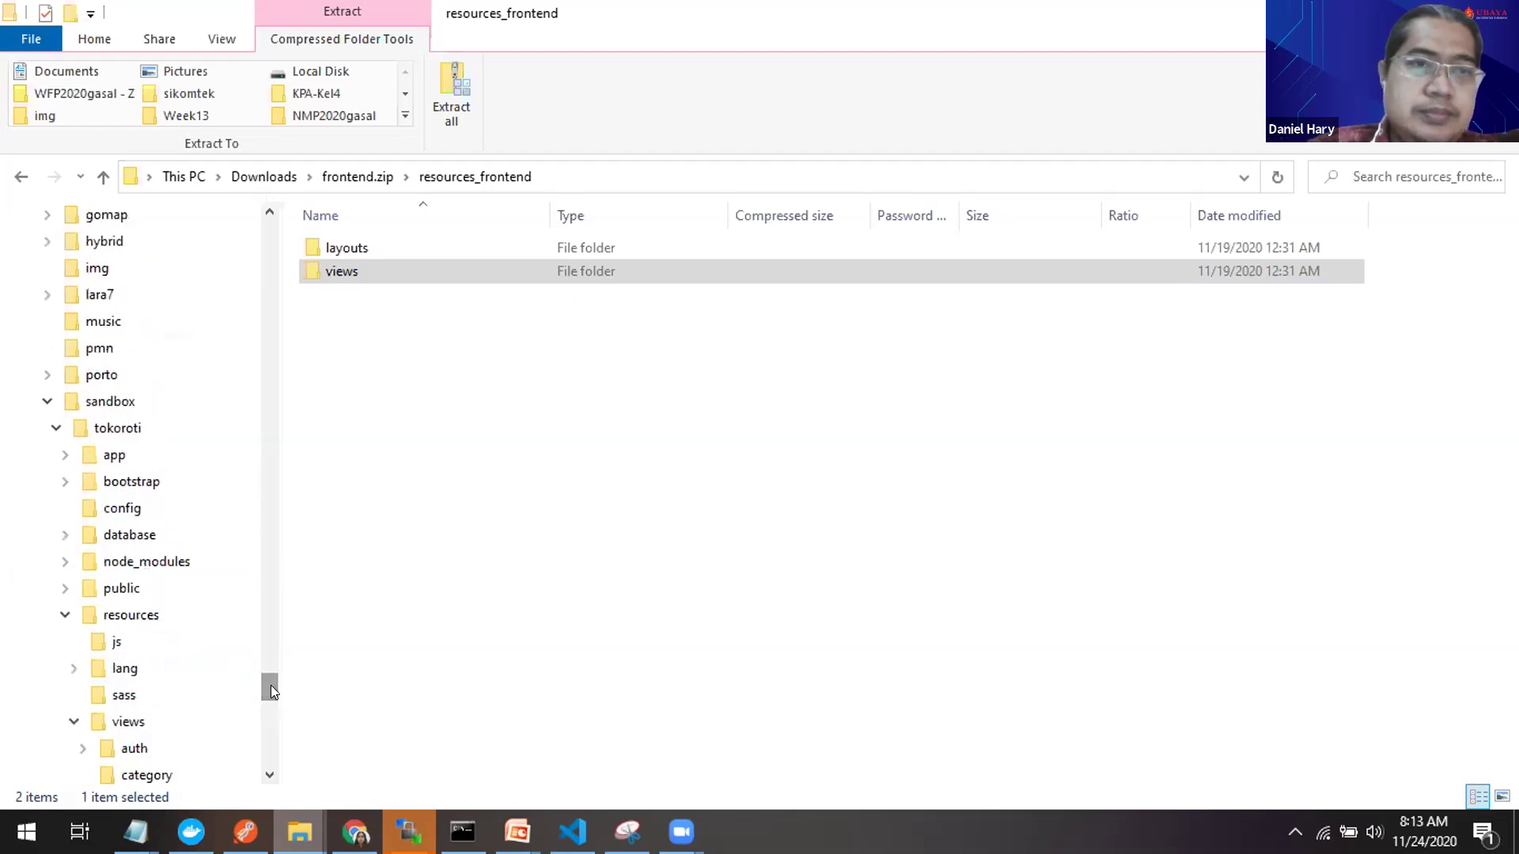
left_click(49, 400)
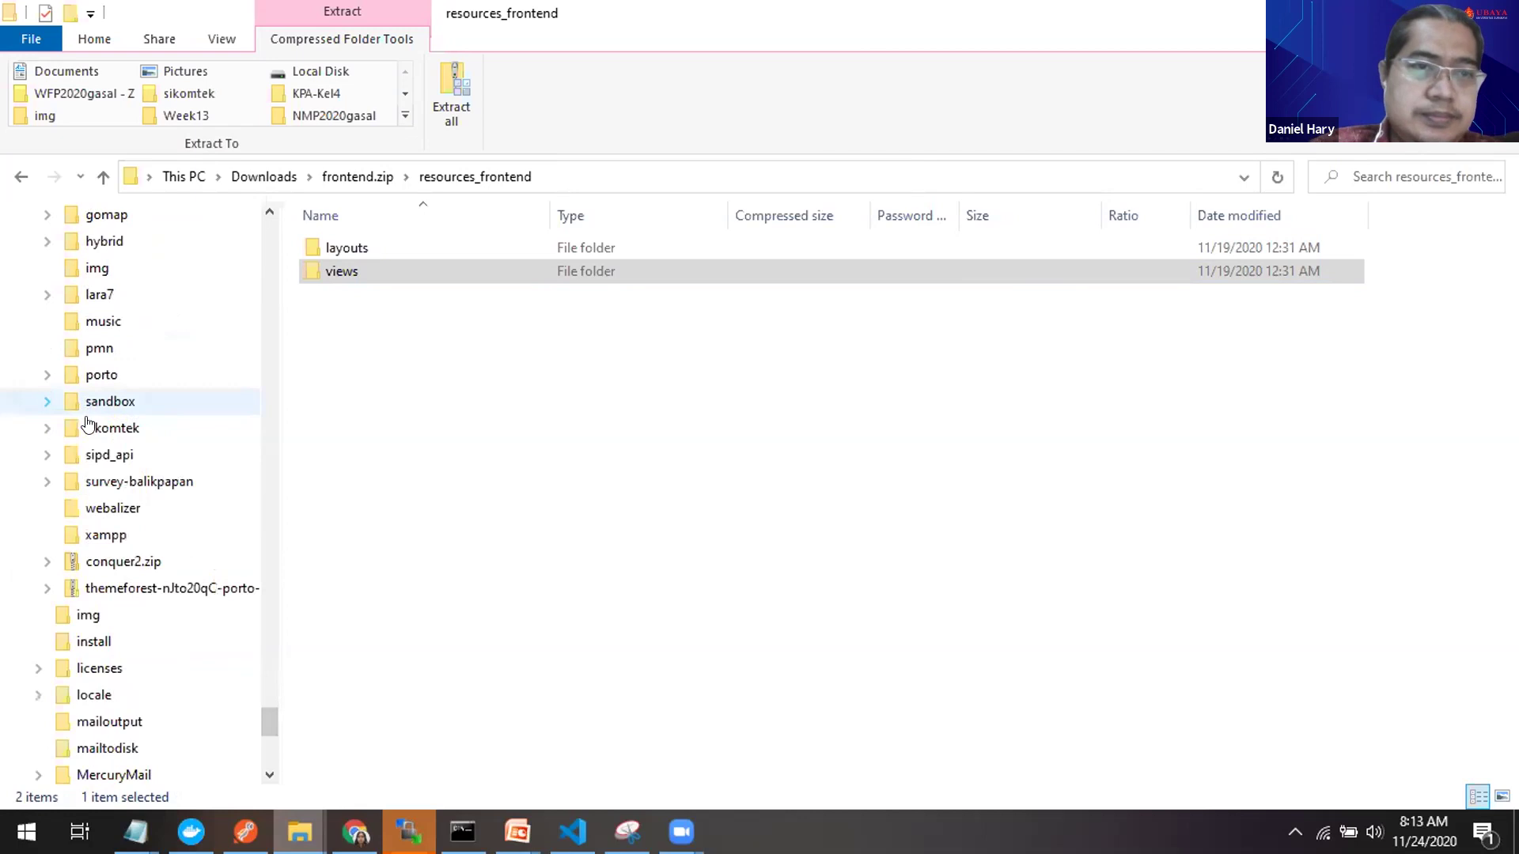
Step: Expand lara7\tokoroti\resources\views in the folder tree and inspect its layout and layouts folders
left_click(45, 295)
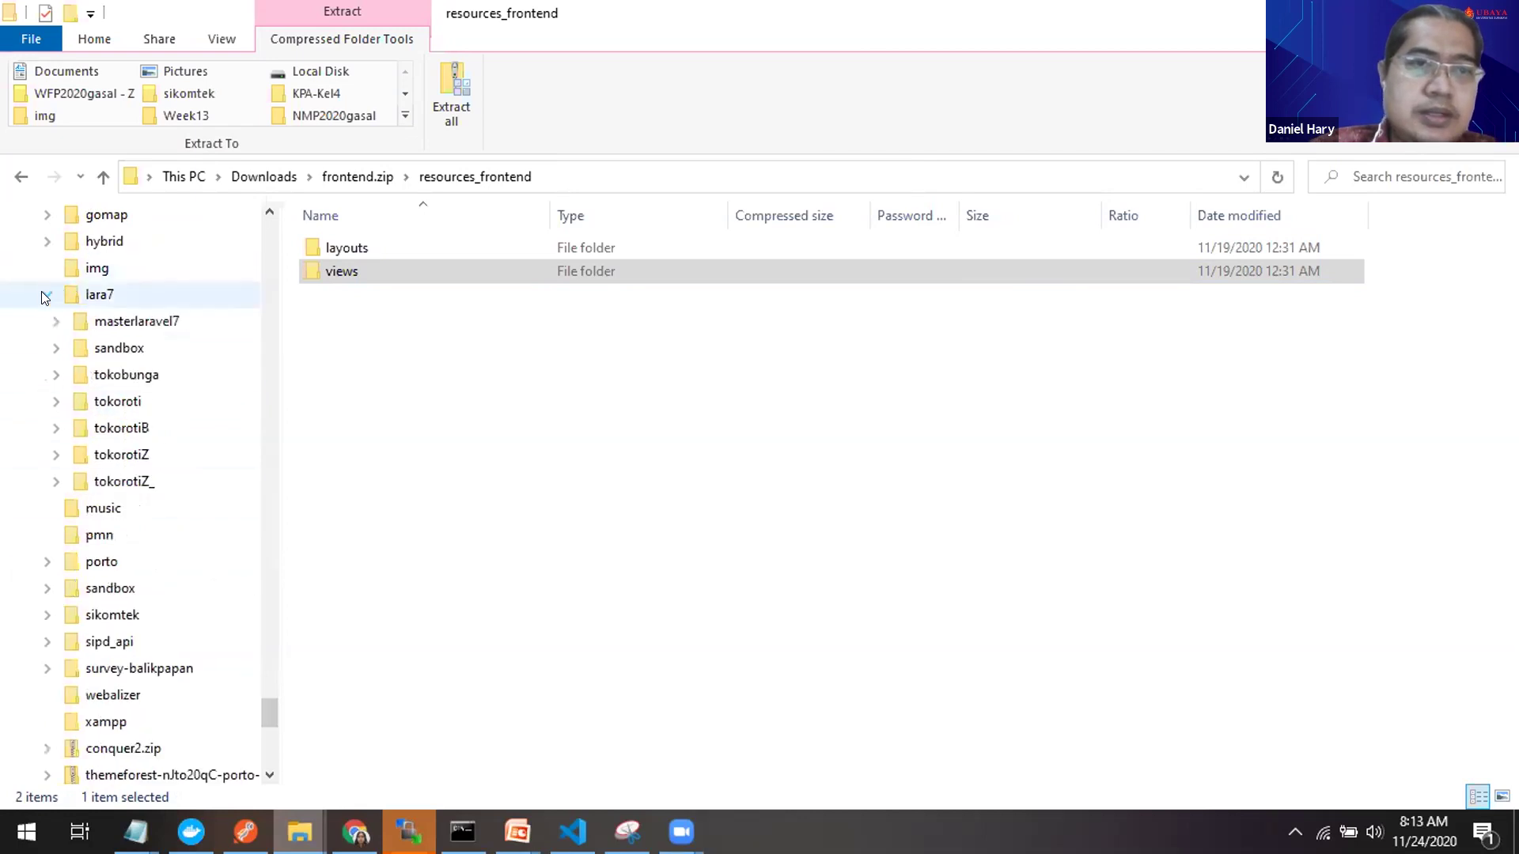
left_click(45, 402)
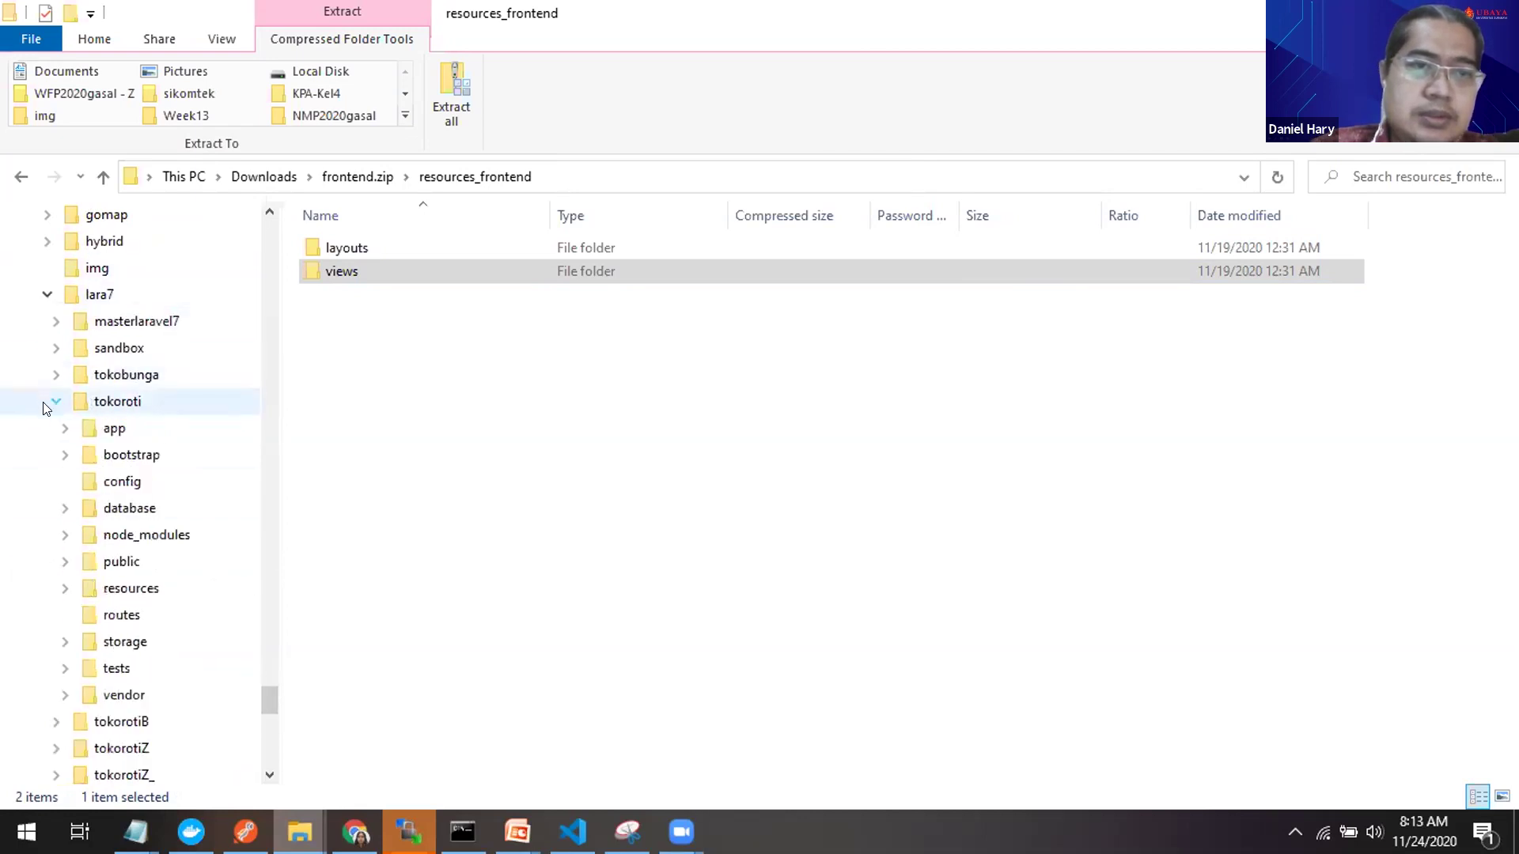
left_click(62, 589)
left_click(74, 696)
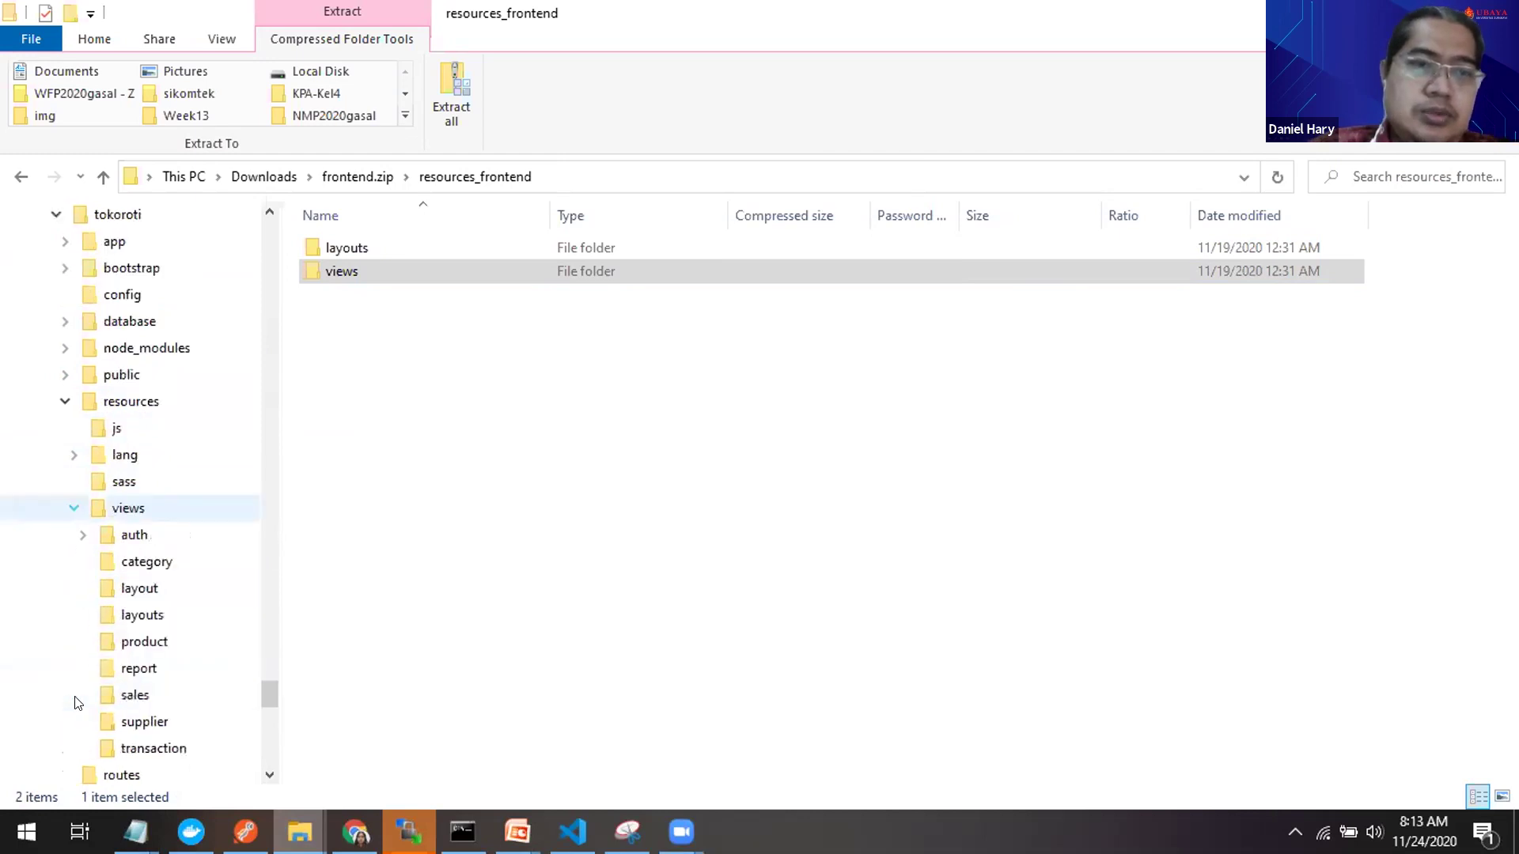
left_click(123, 589)
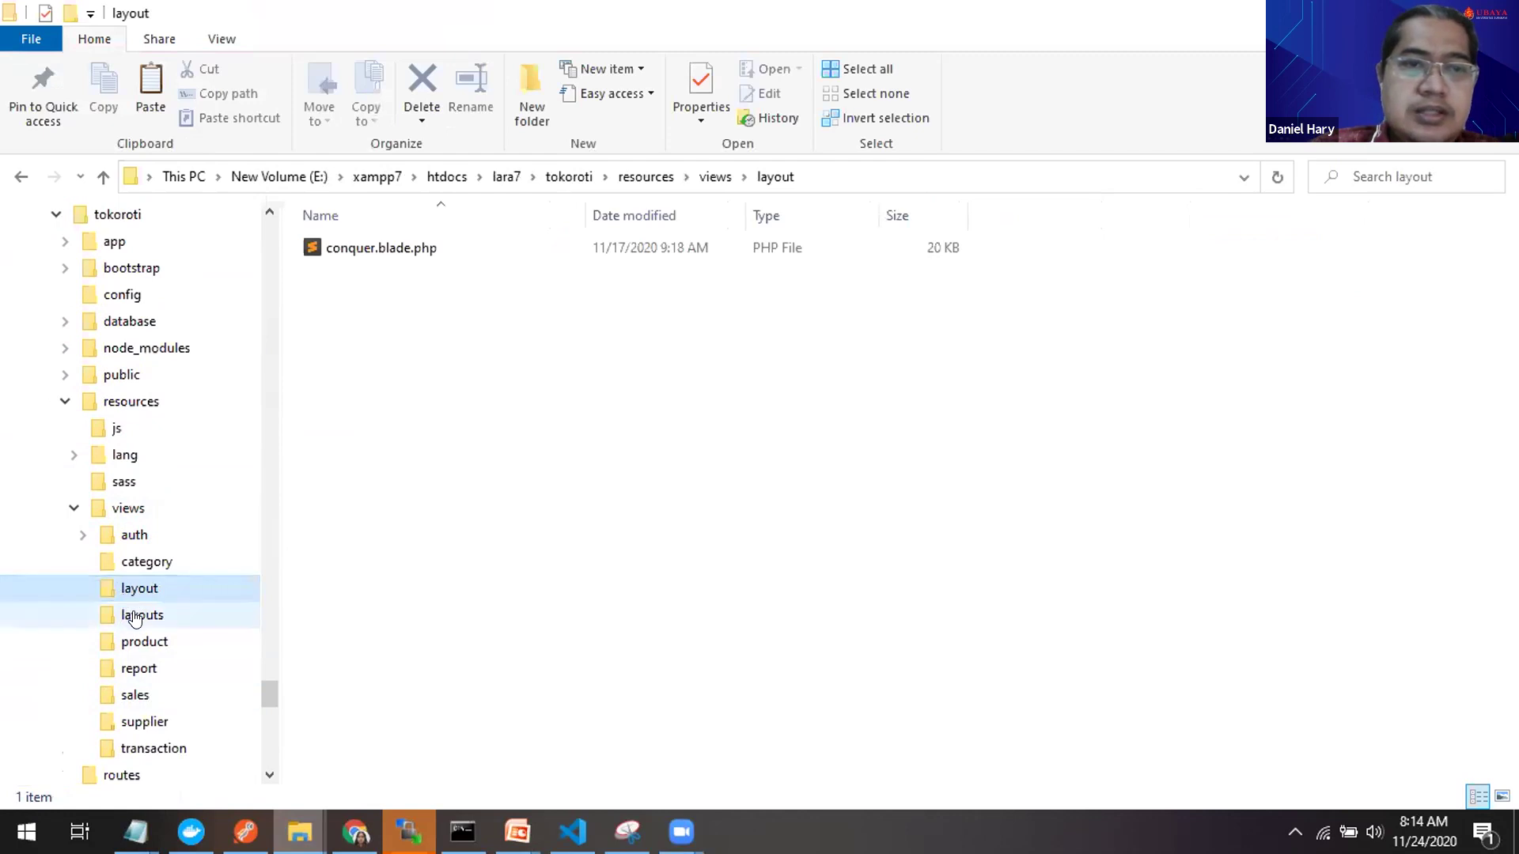
left_click(135, 617)
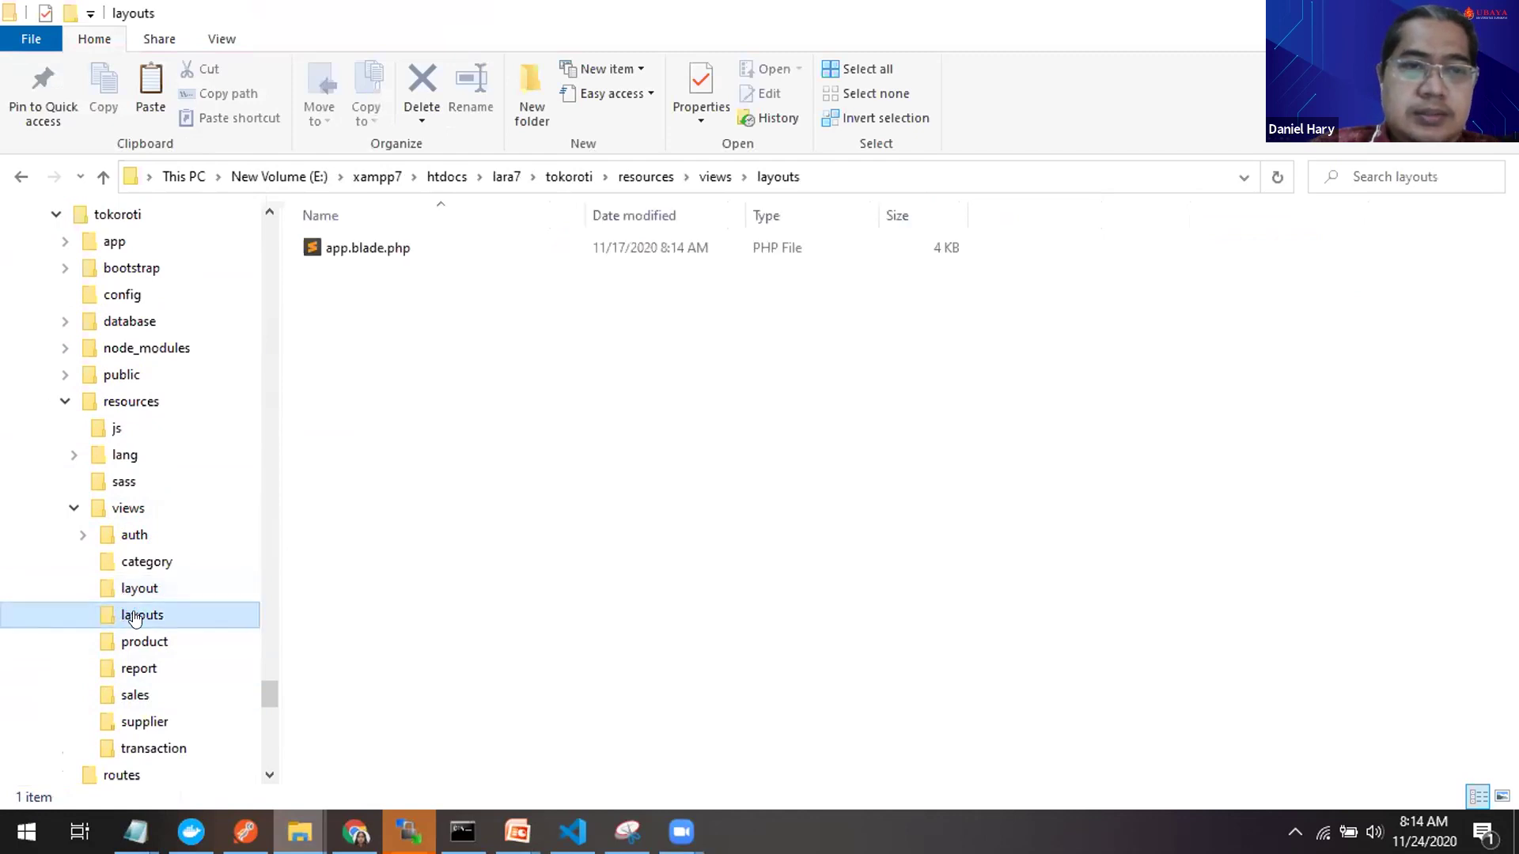
Step: Consult the slides on where the template files belong and paste frontend.blade.php into the tokoroti project's resources\views\layout folder
key("alt+Tab")
key("alt+Tab")
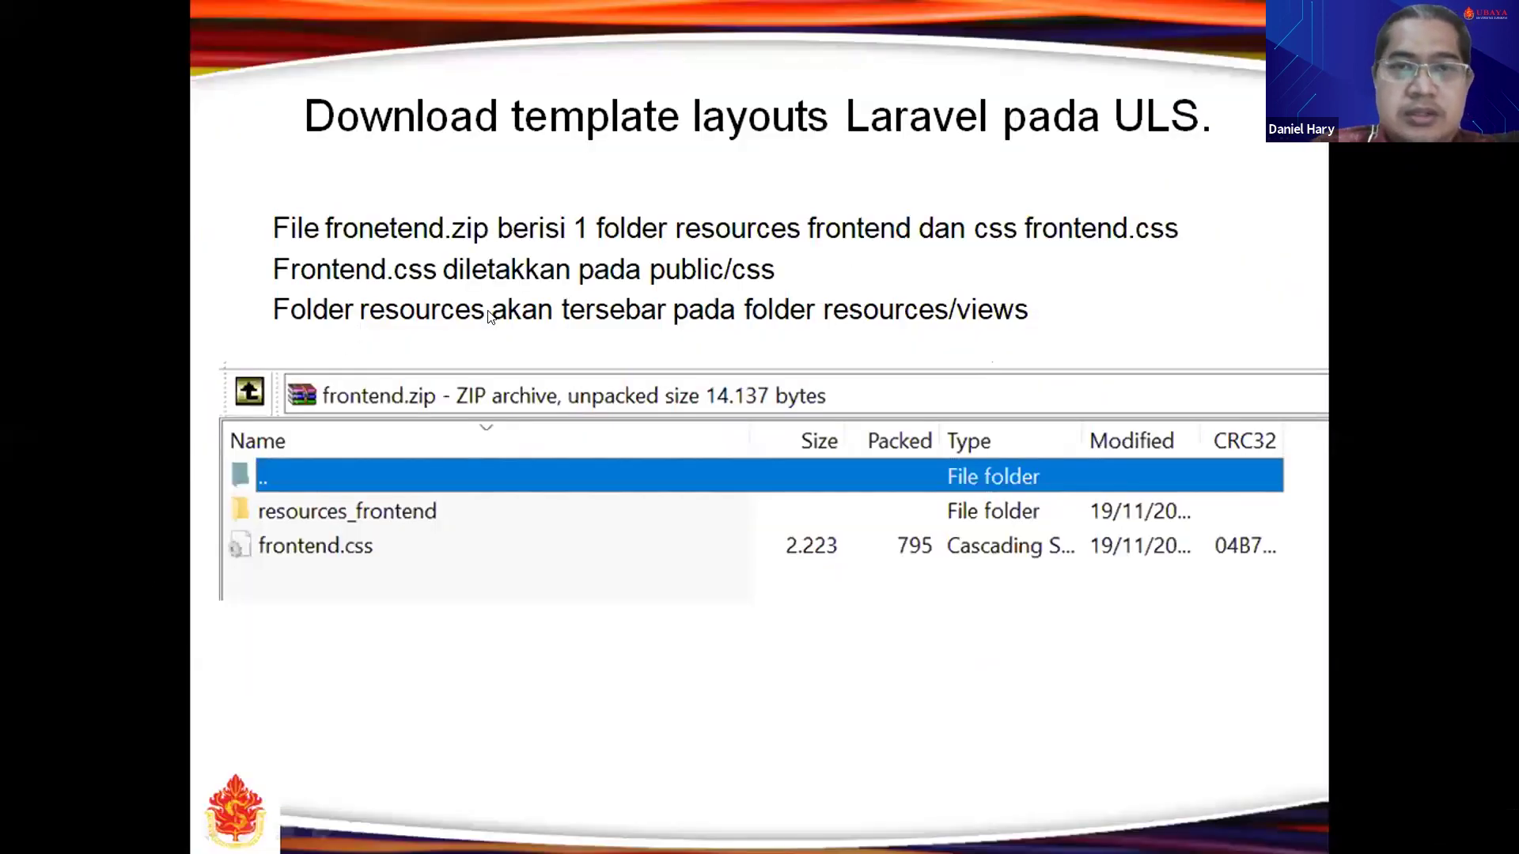
left_click(1142, 440)
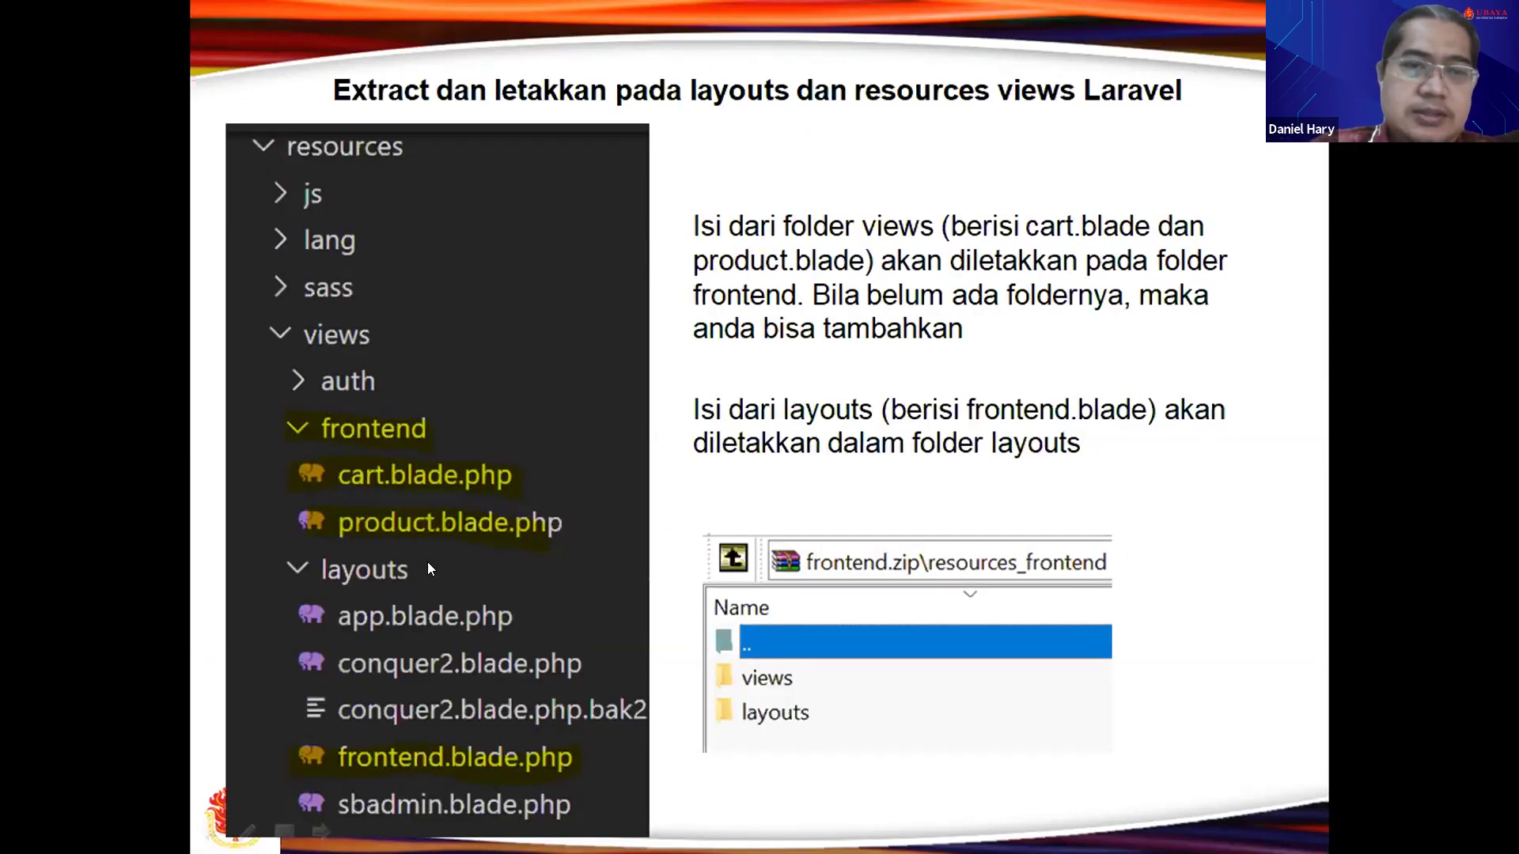
key("alt+Tab")
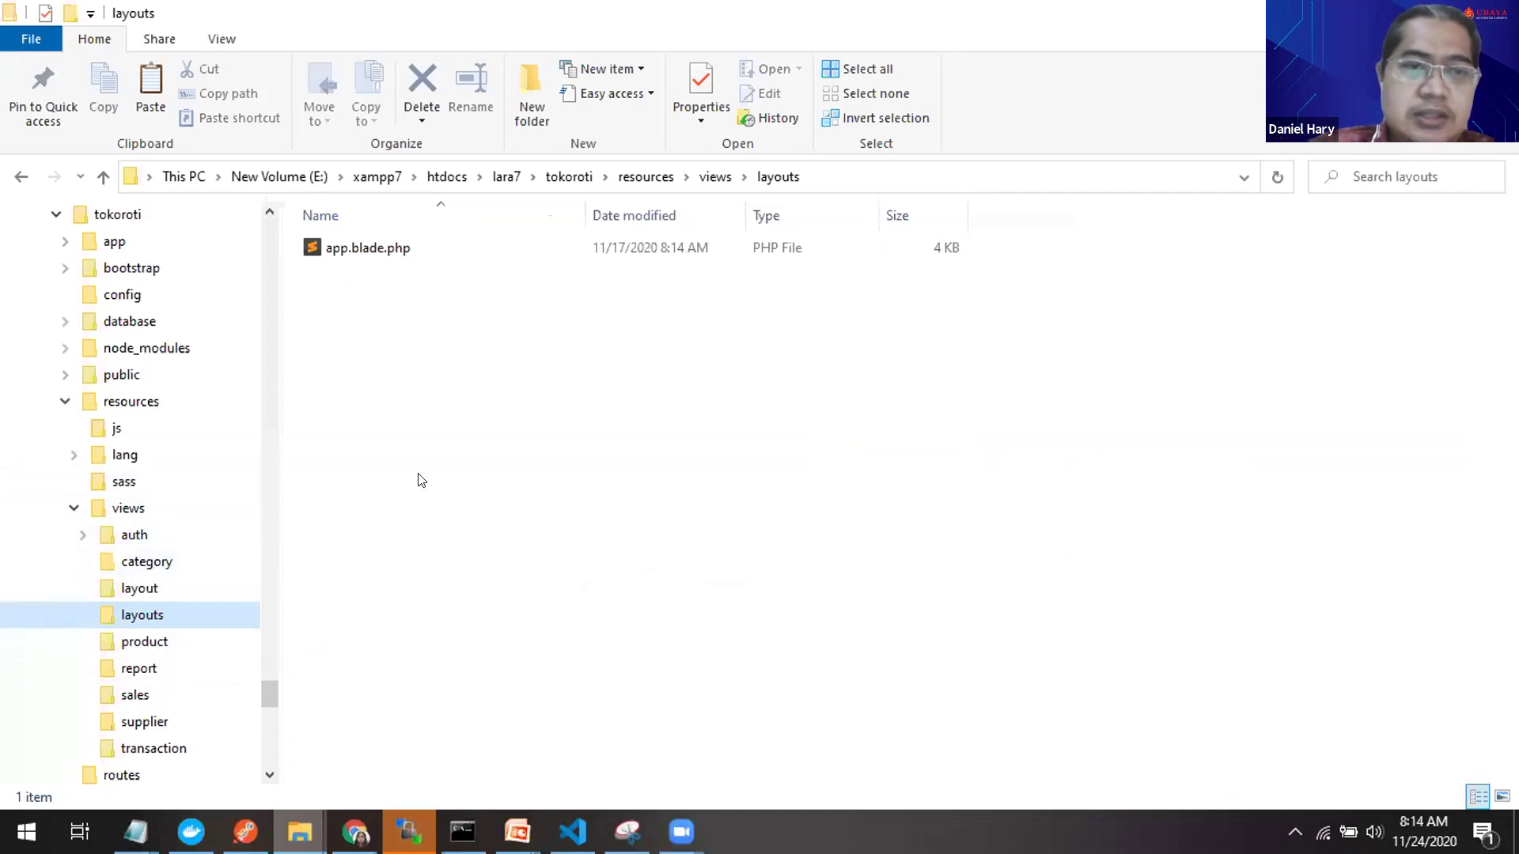
left_click(165, 592)
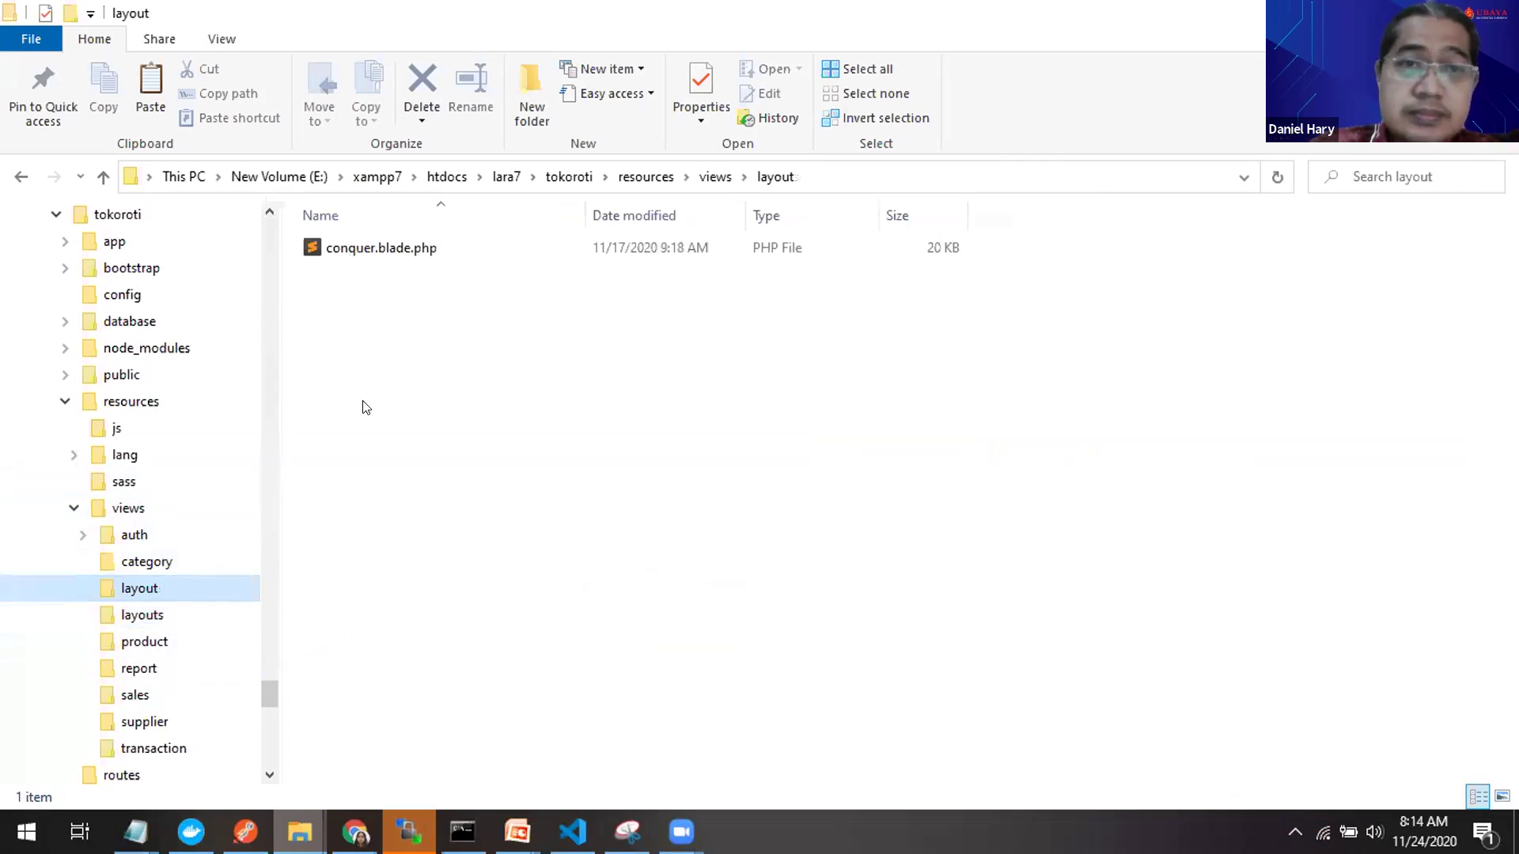
key("ctrl+v")
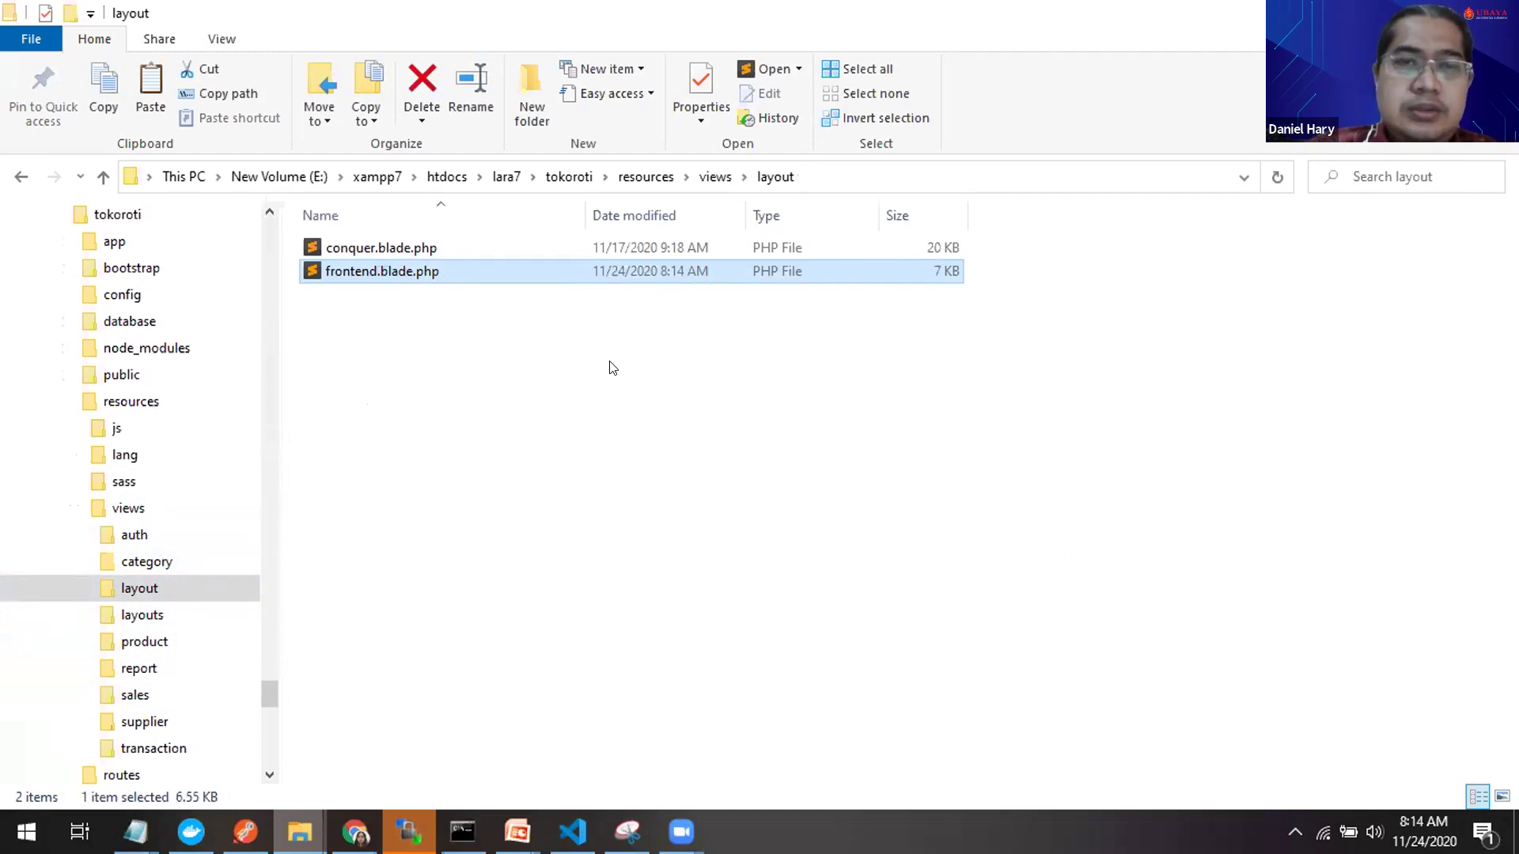
Step: Copy cart.blade.php and product.blade.php from the resources_frontend\views folder of the frontend (1).zip archive
mouse_move(299, 831)
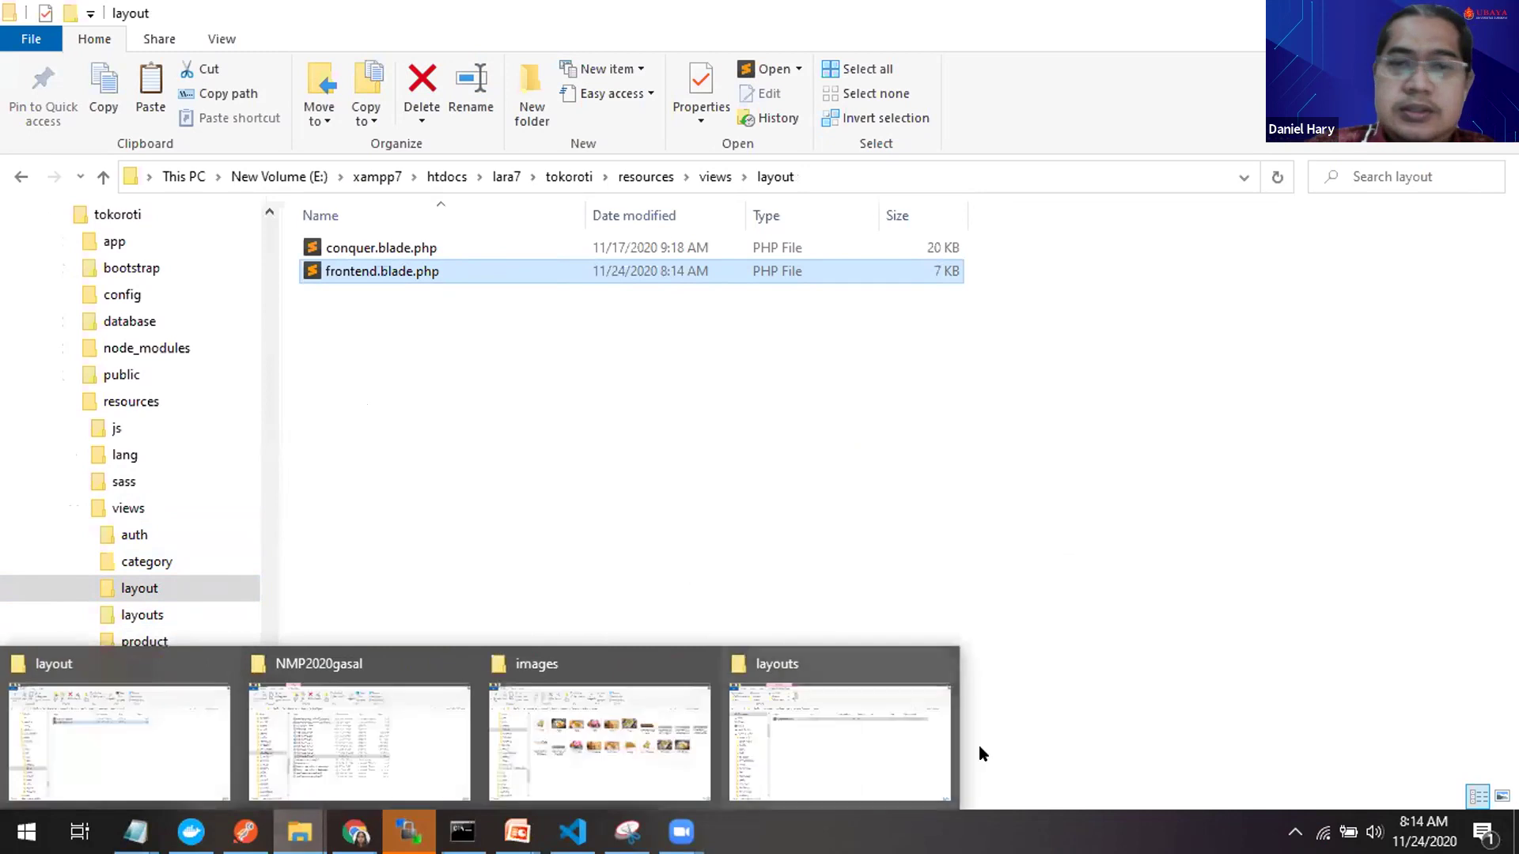
left_click(823, 722)
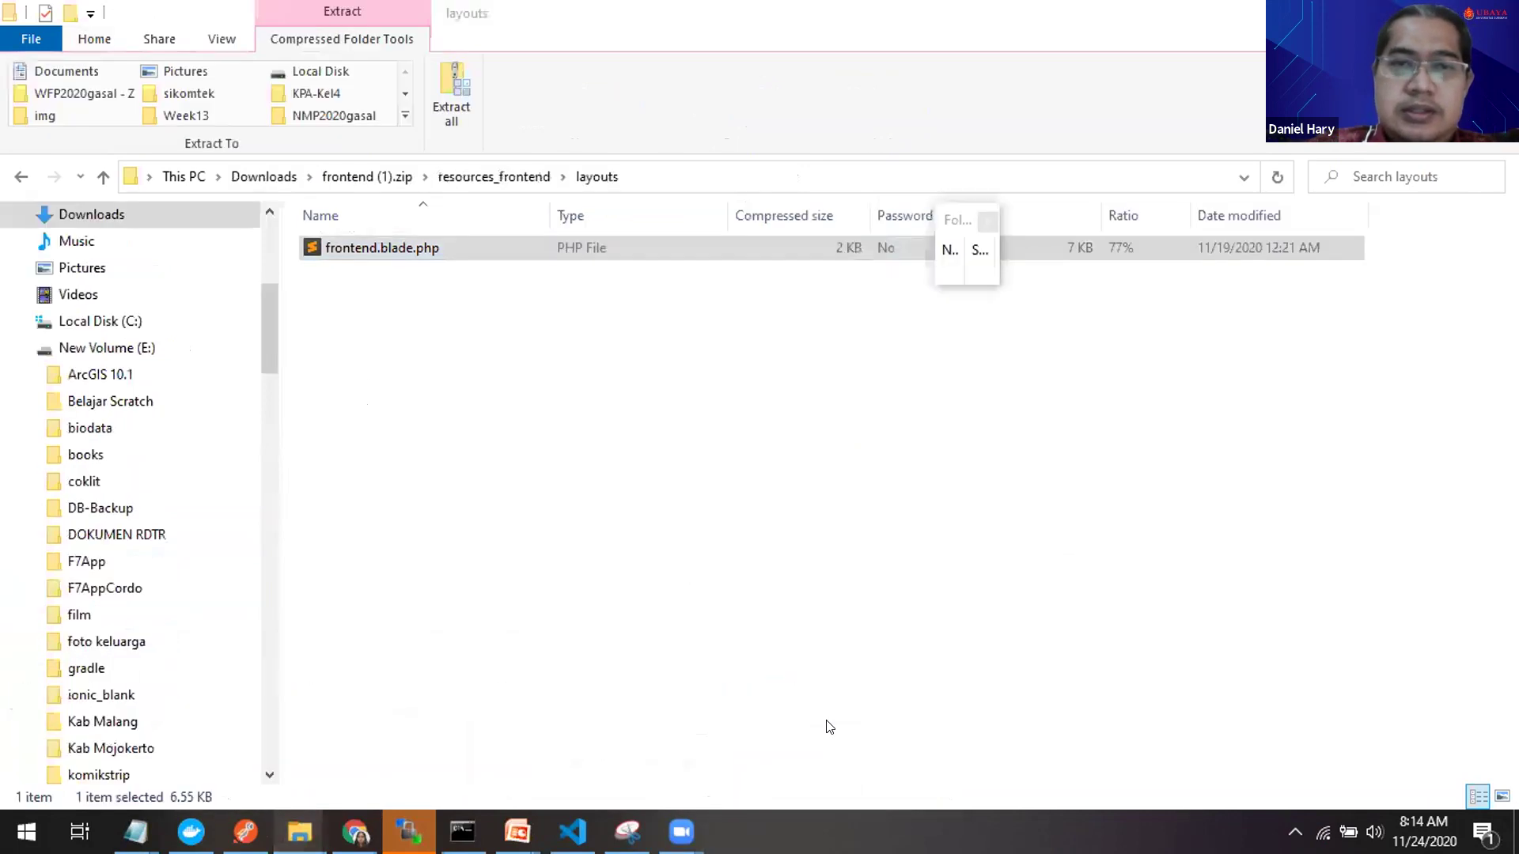
left_click(515, 179)
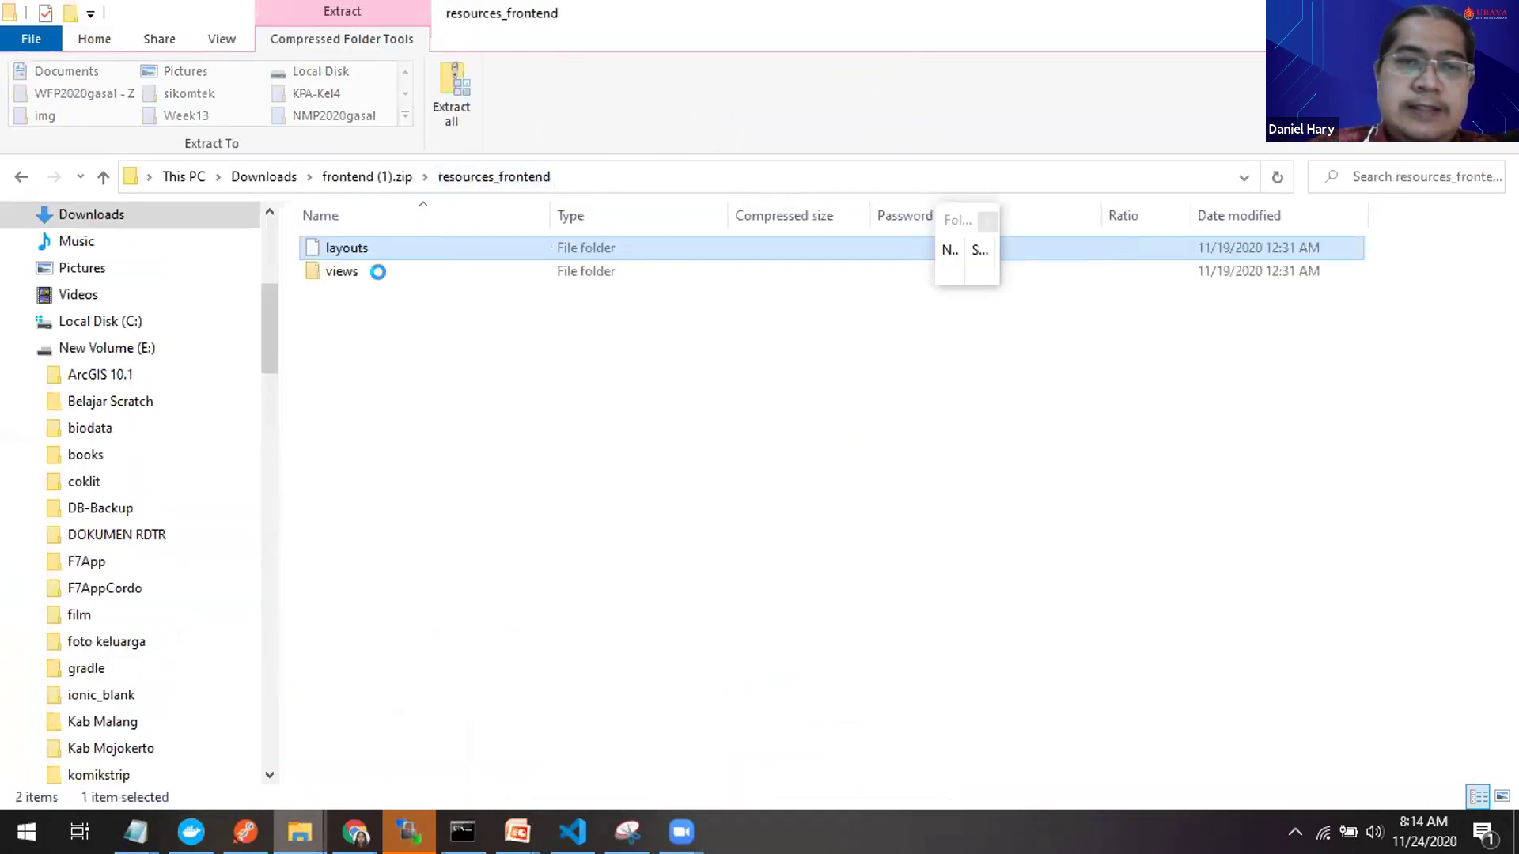
double_click(387, 270)
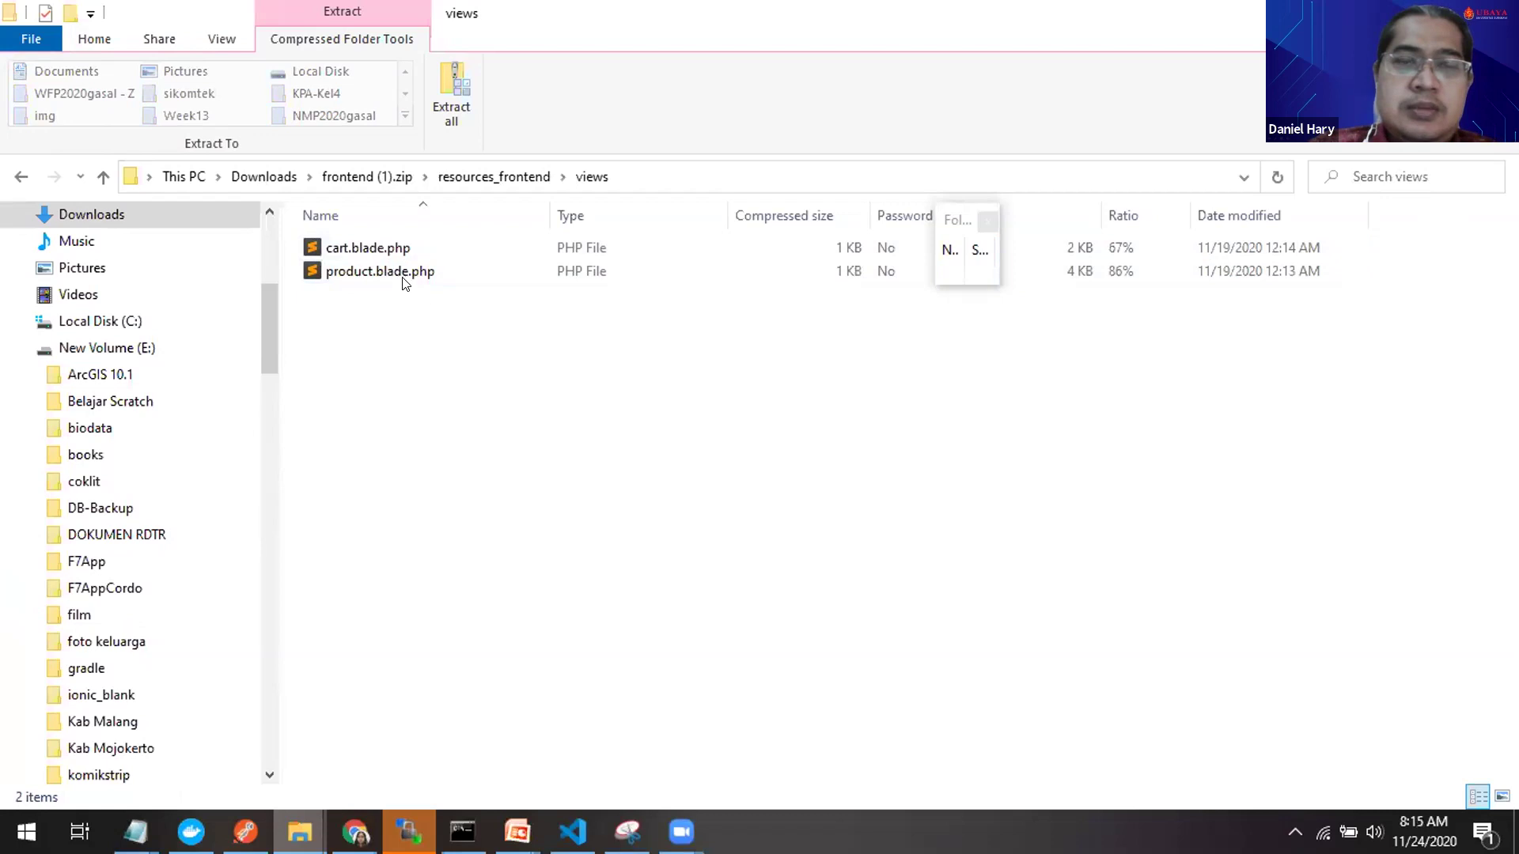
left_click(404, 276)
left_click(429, 250, "ctrl")
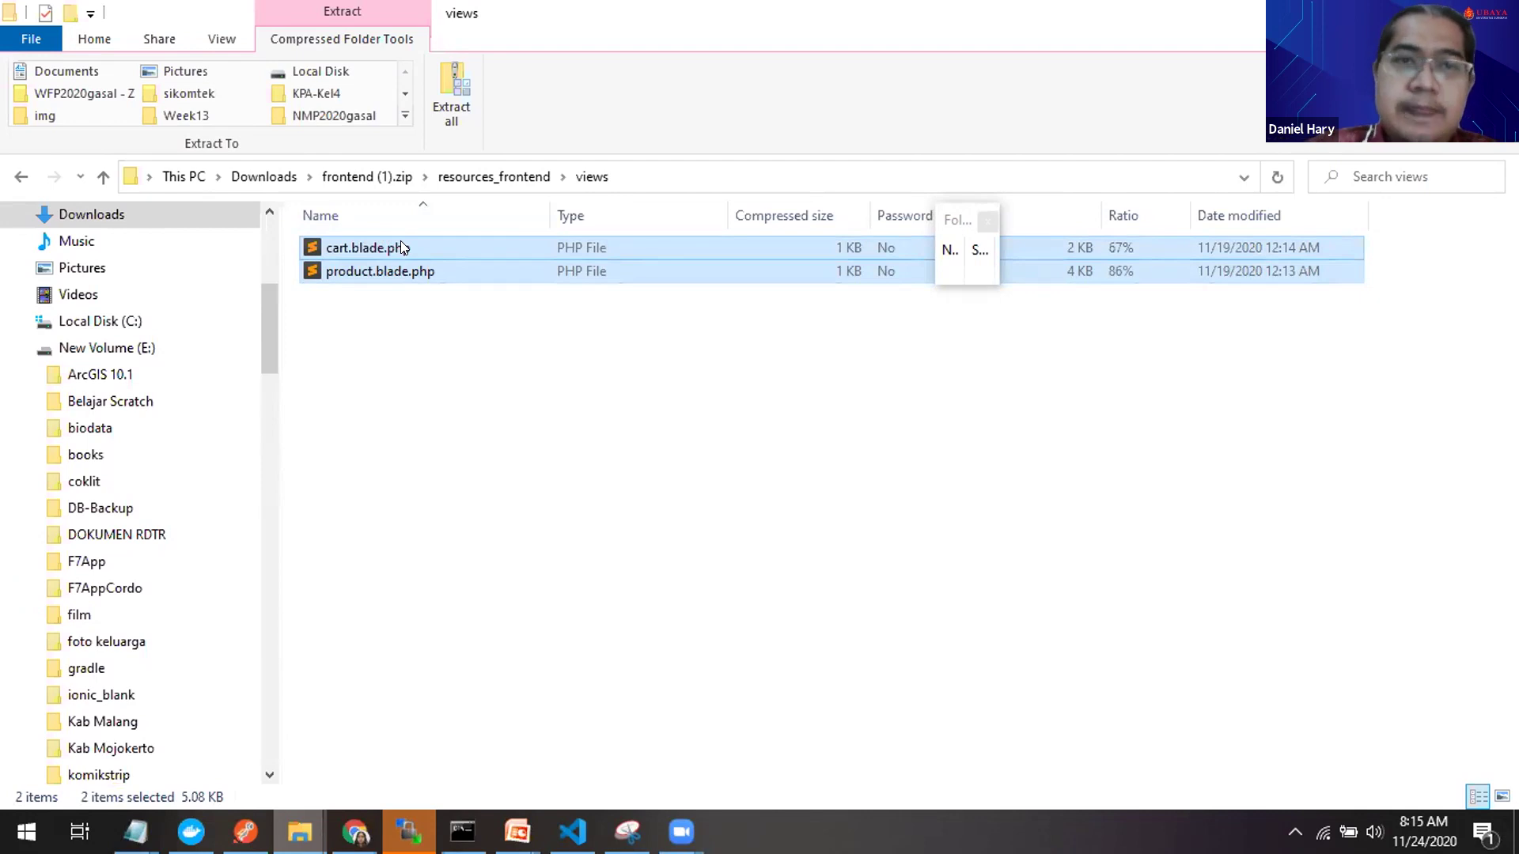
key("alt+Tab")
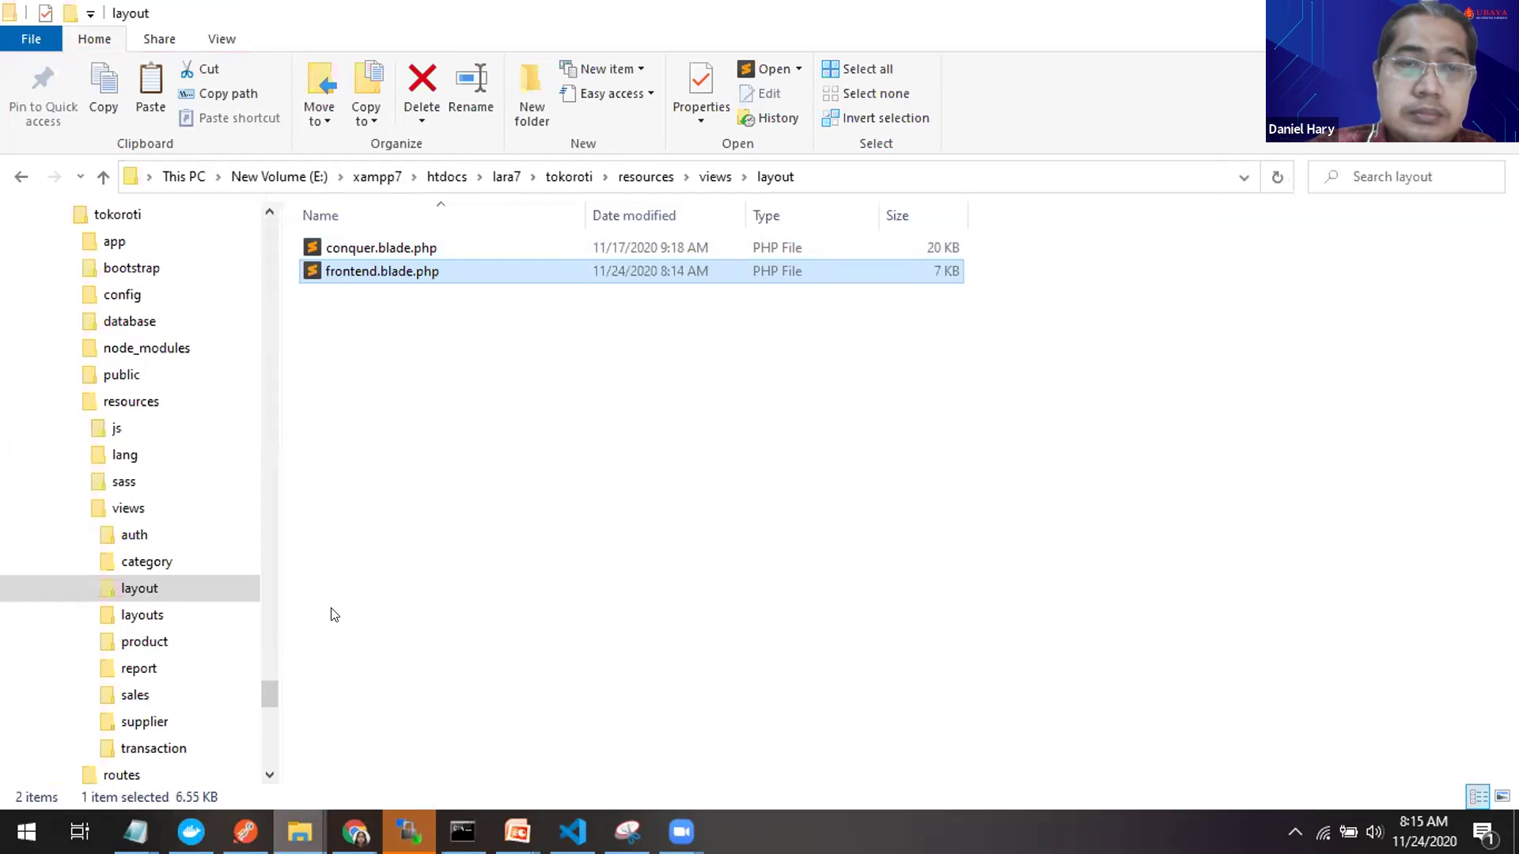
key("super+Tab")
left_click(428, 253)
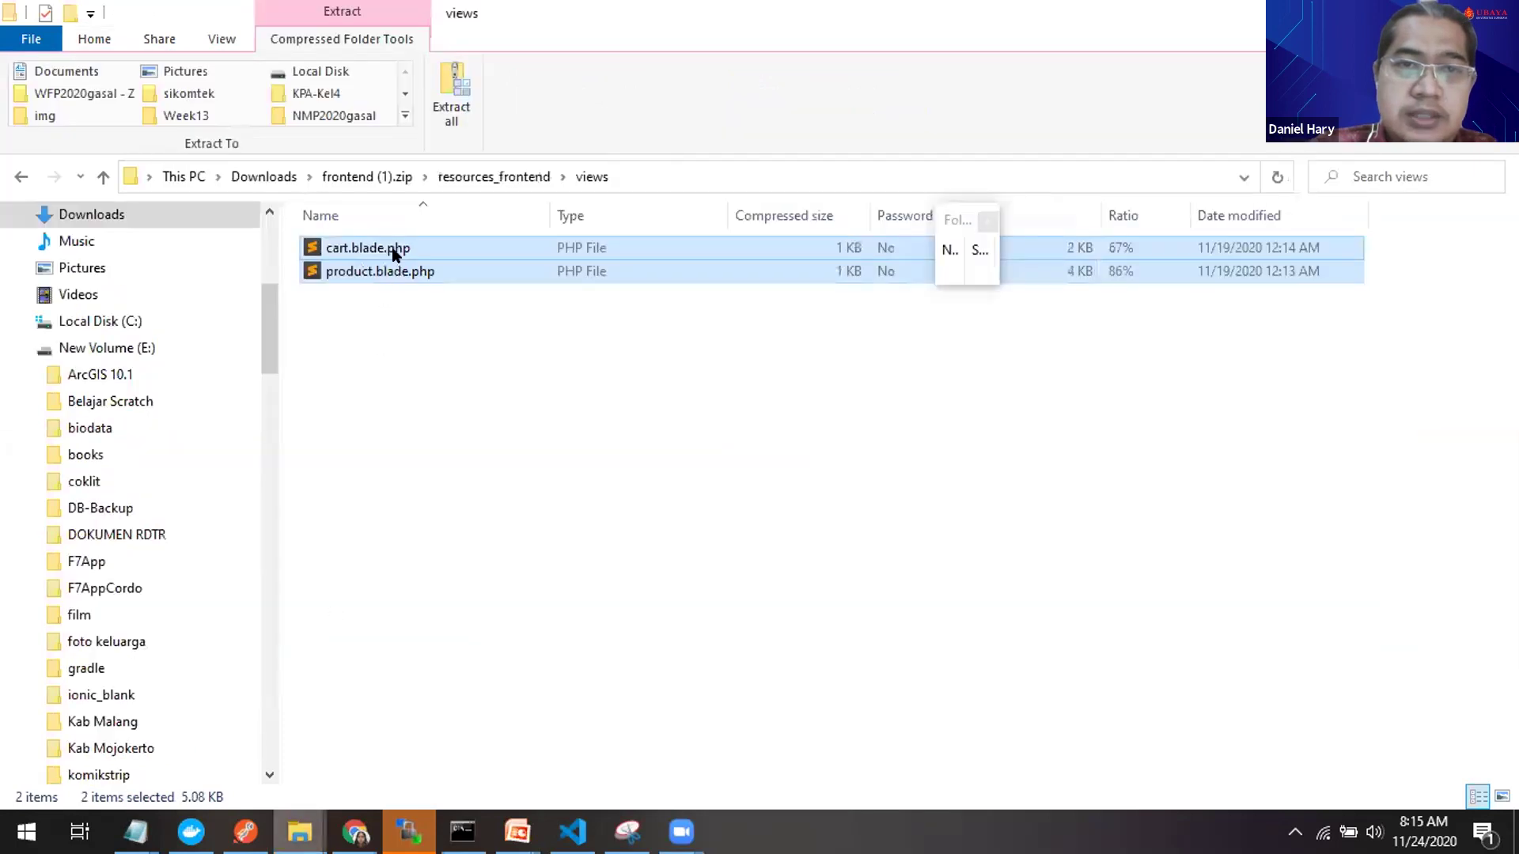
right_click(401, 238)
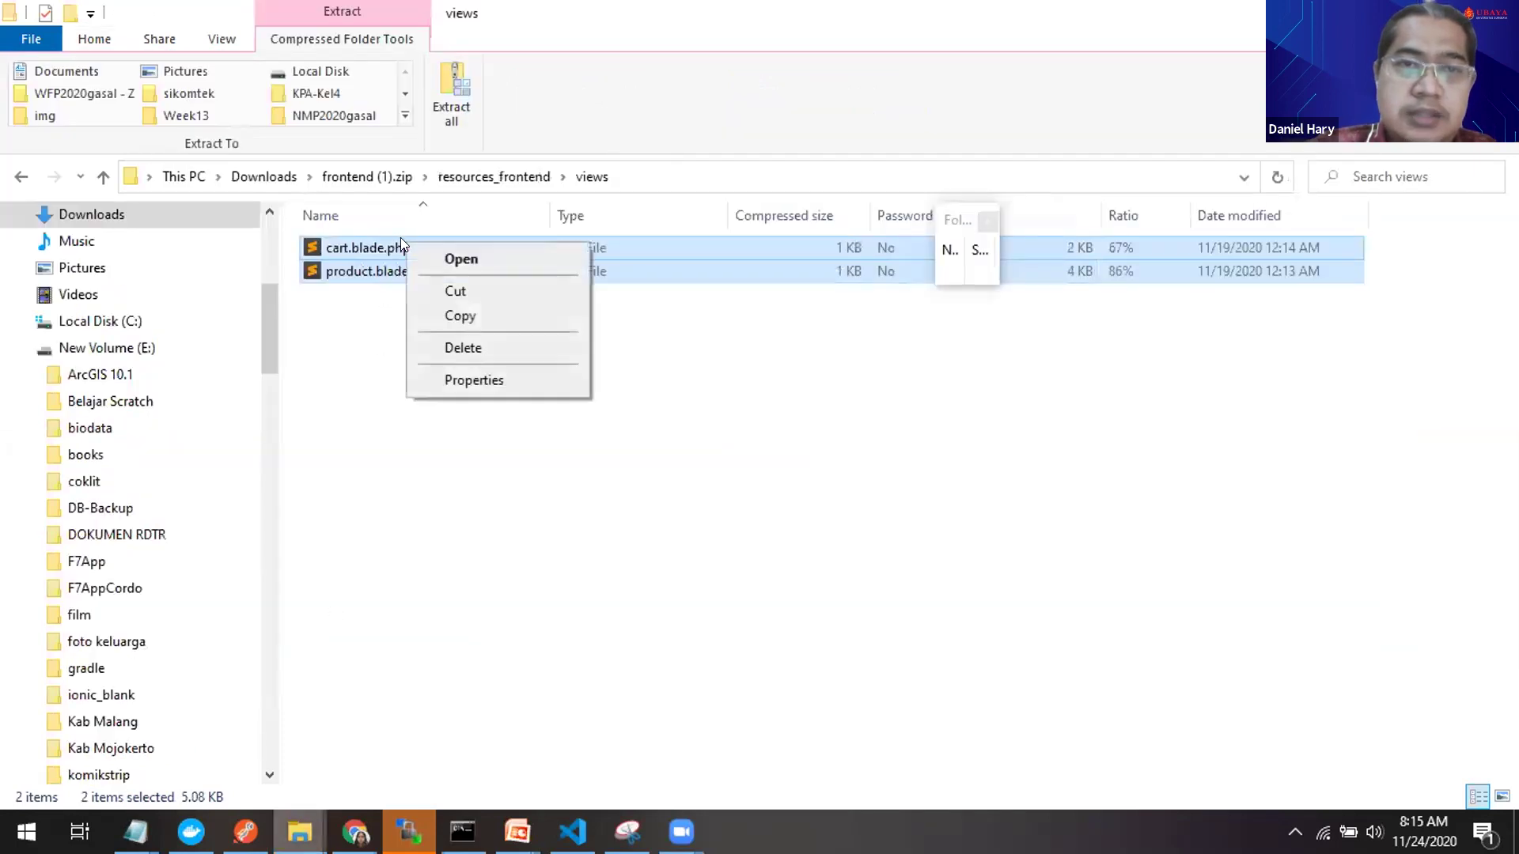
left_click(462, 315)
Step: Open the tokoroti project's resources\views folder and check the slide for the destination of the two copied view files
key("super+Tab")
left_click(464, 309)
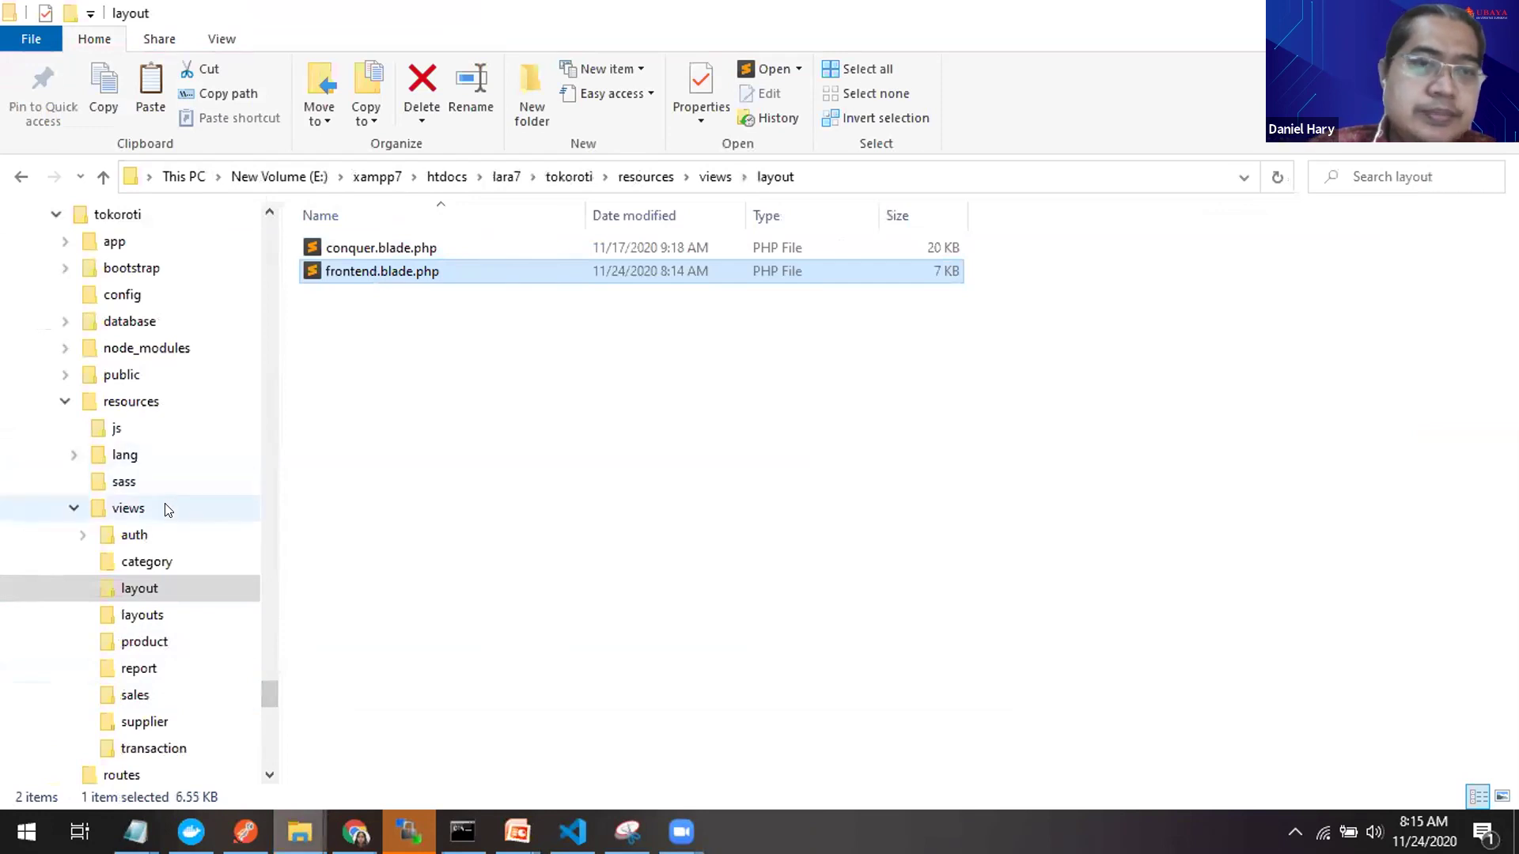
left_click(120, 498)
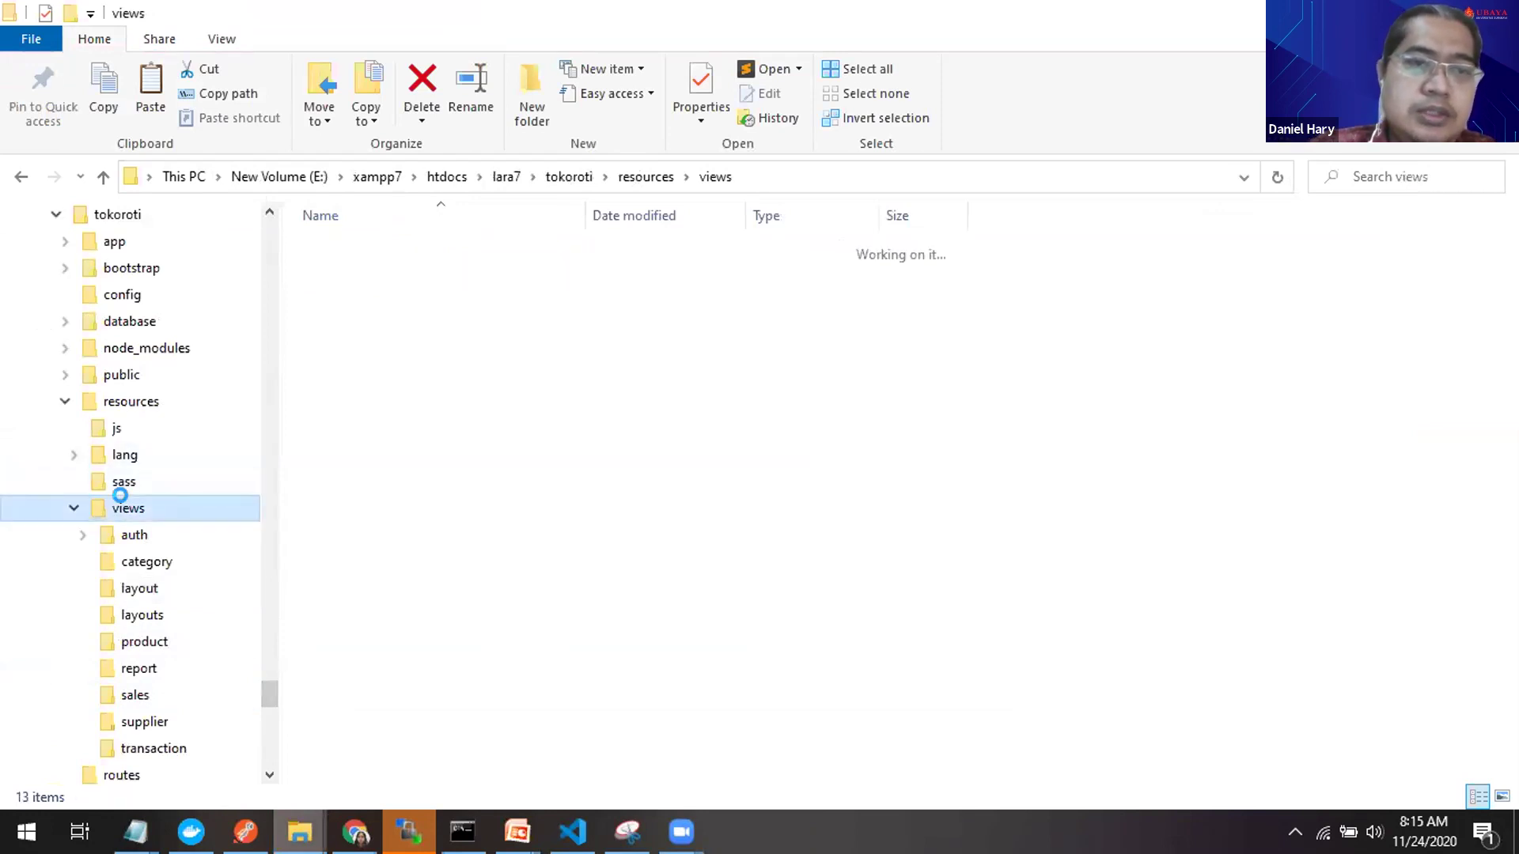
key("alt+Tab")
key("alt+Tab")
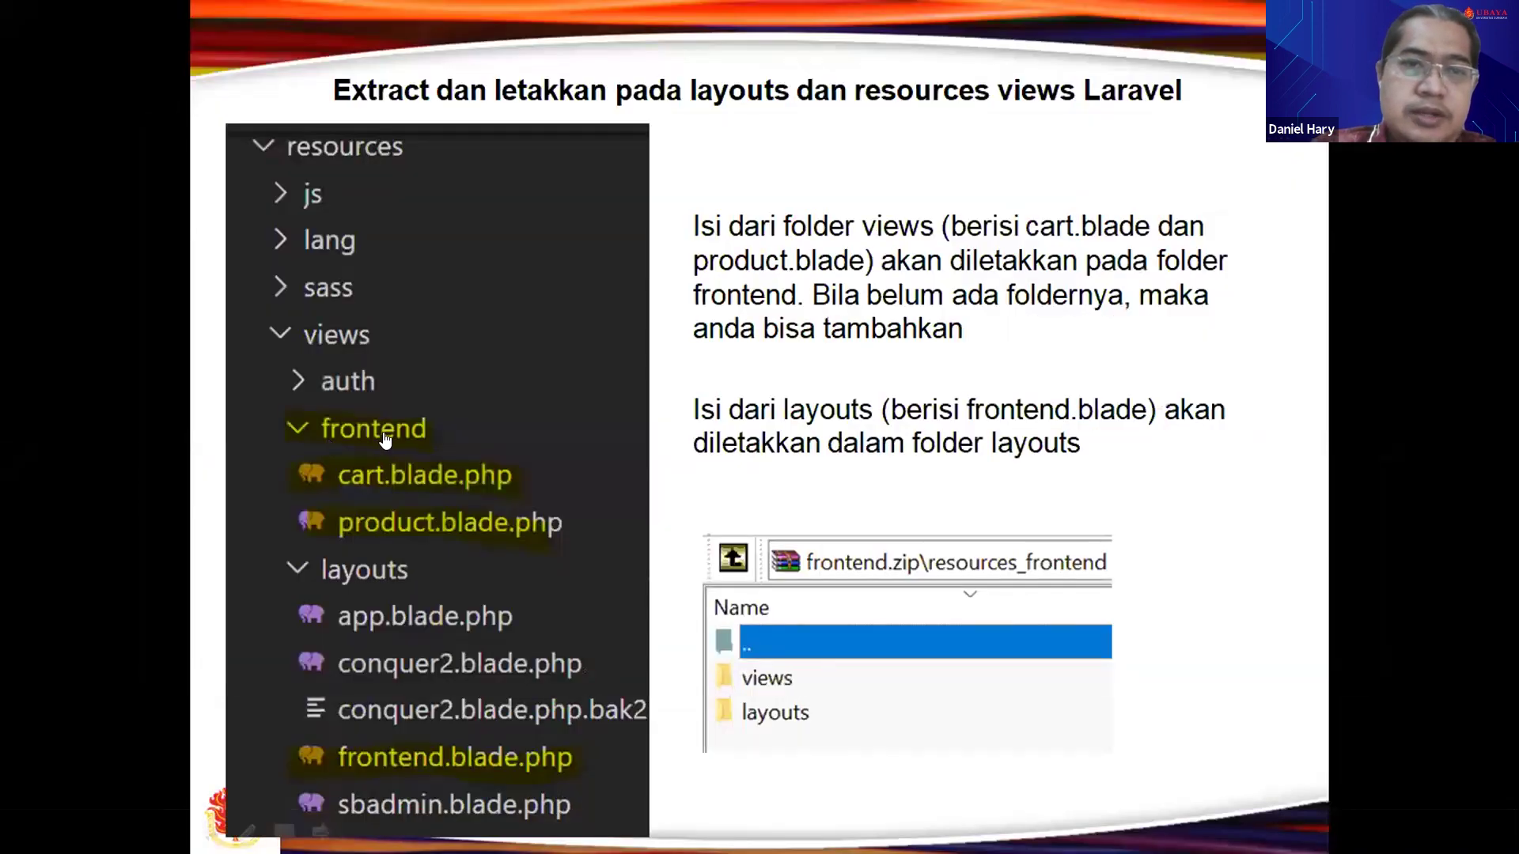
key("alt+Tab")
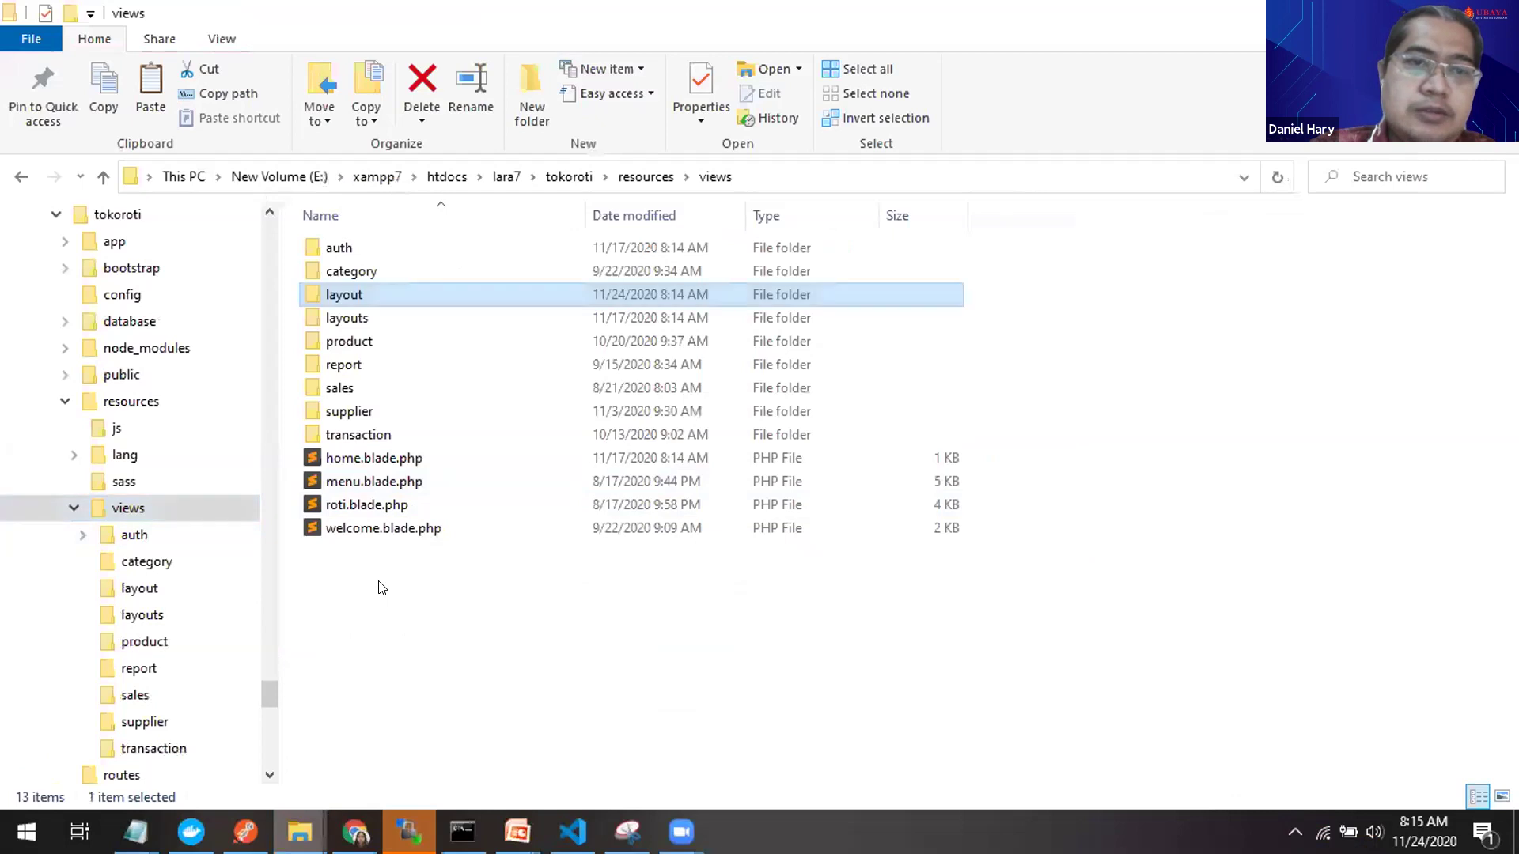
Step: Create a folder named frontend in the tokoroti project's resources\views folder and paste the copied cart.blade.php and product.blade.php into it
right_click(381, 587)
mouse_move(601, 530)
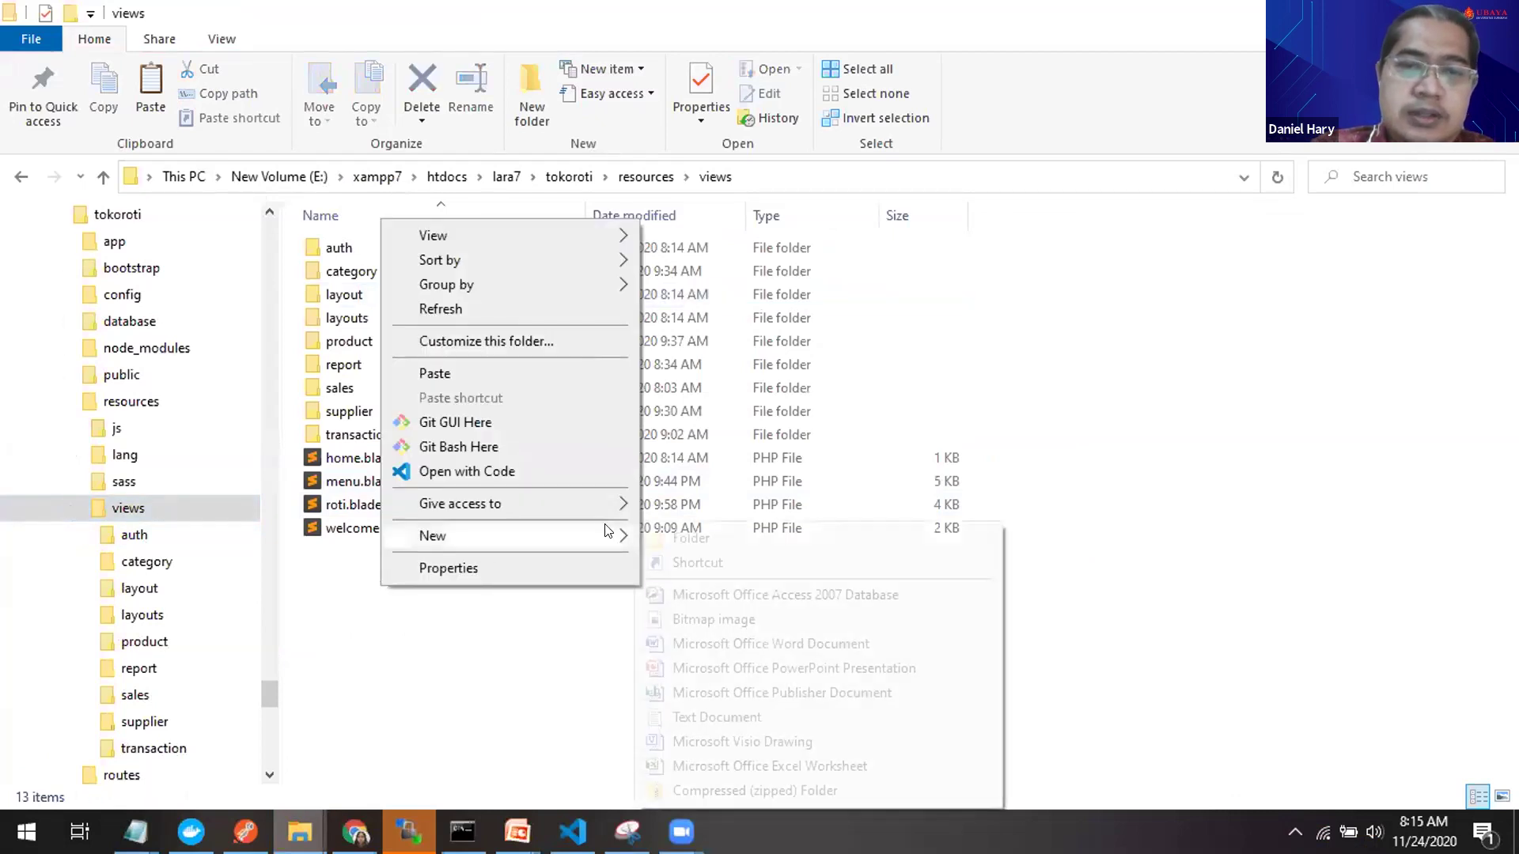
left_click(702, 534)
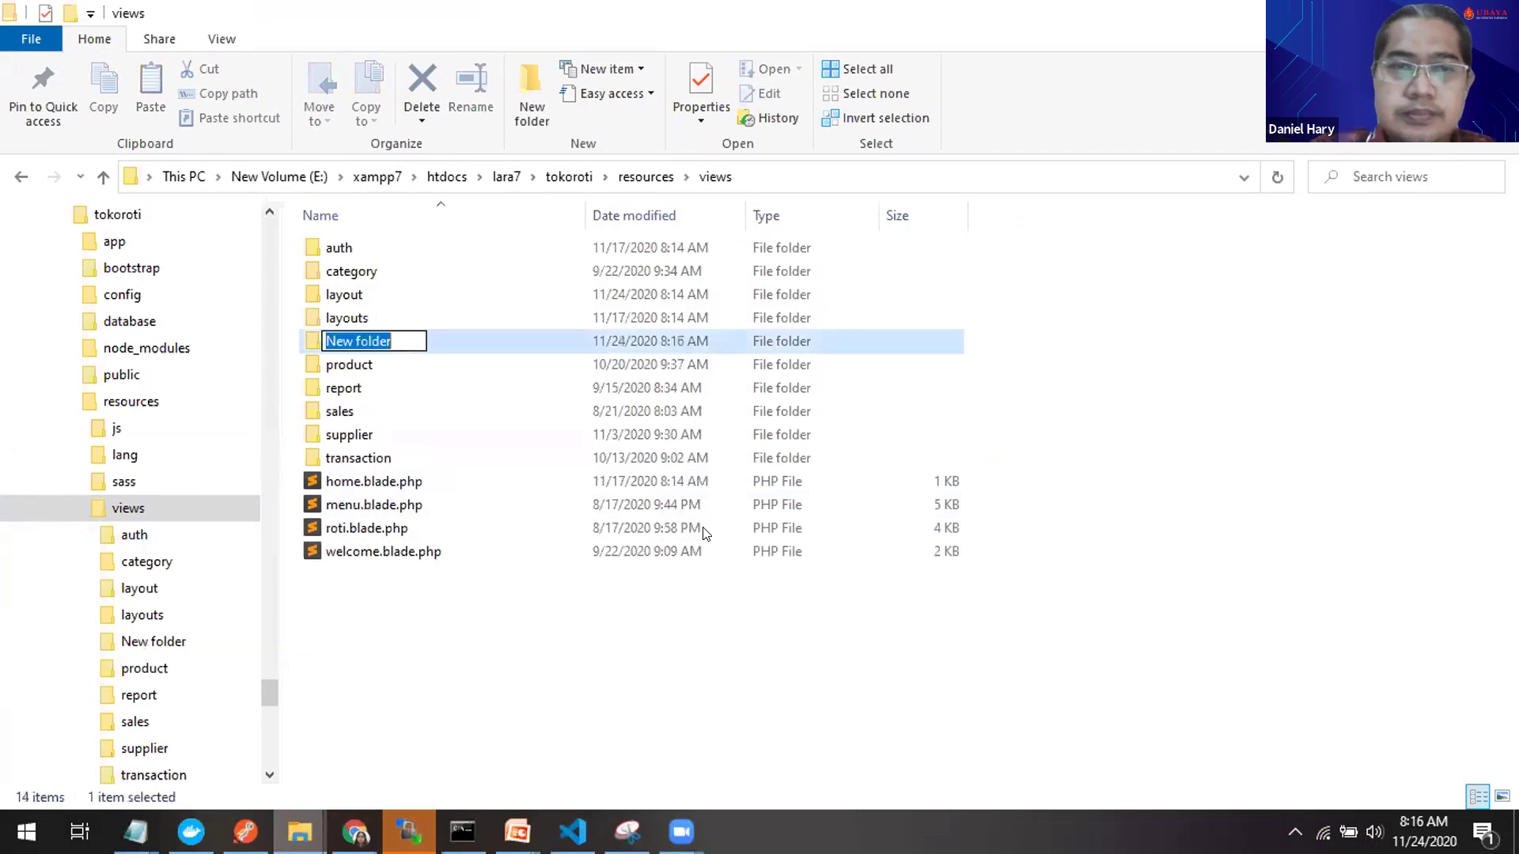
type("front")
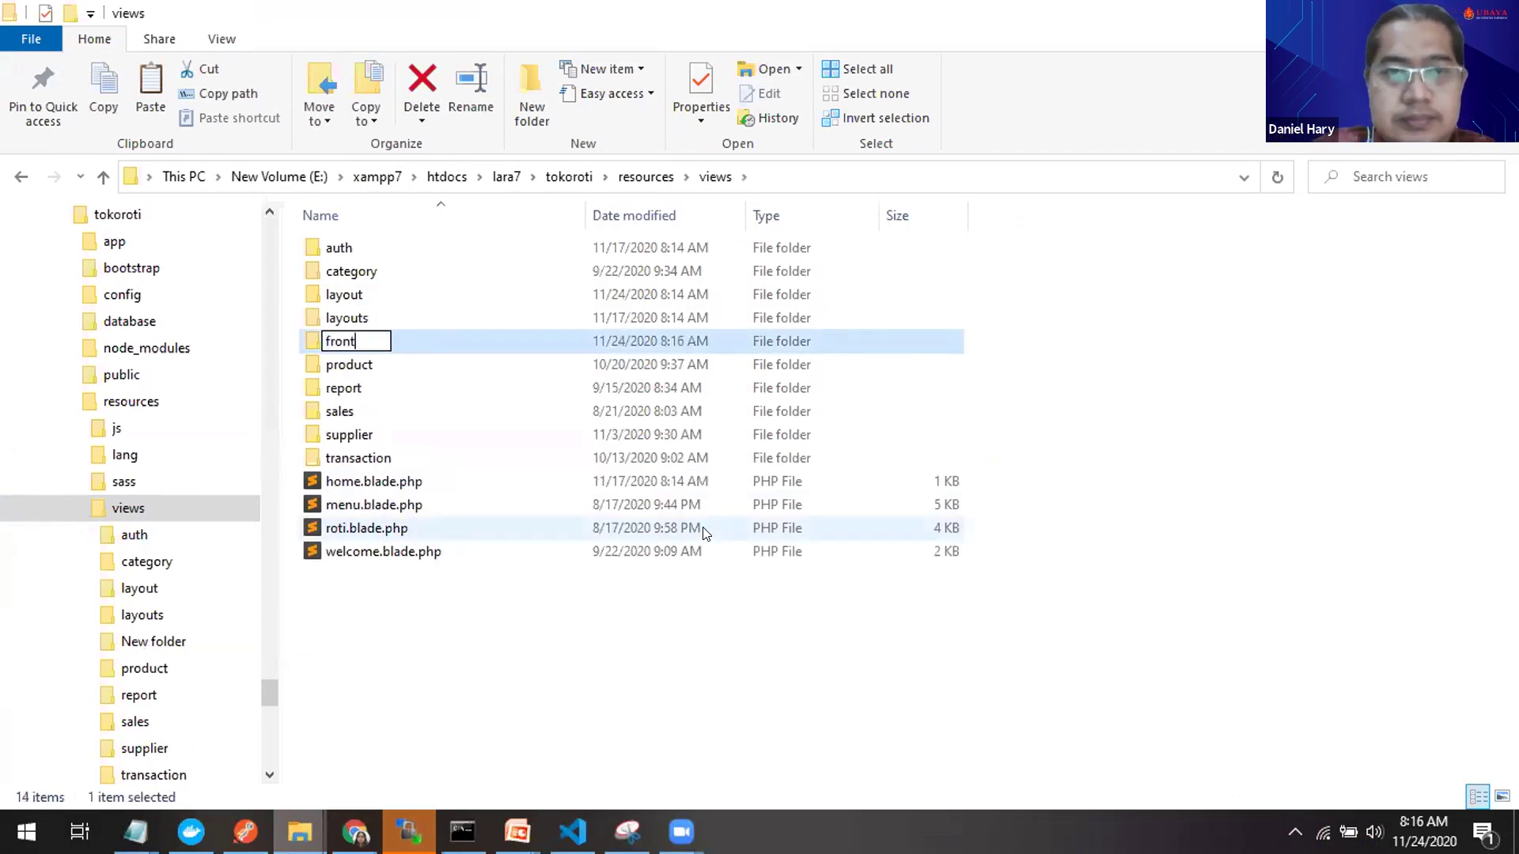
type("end")
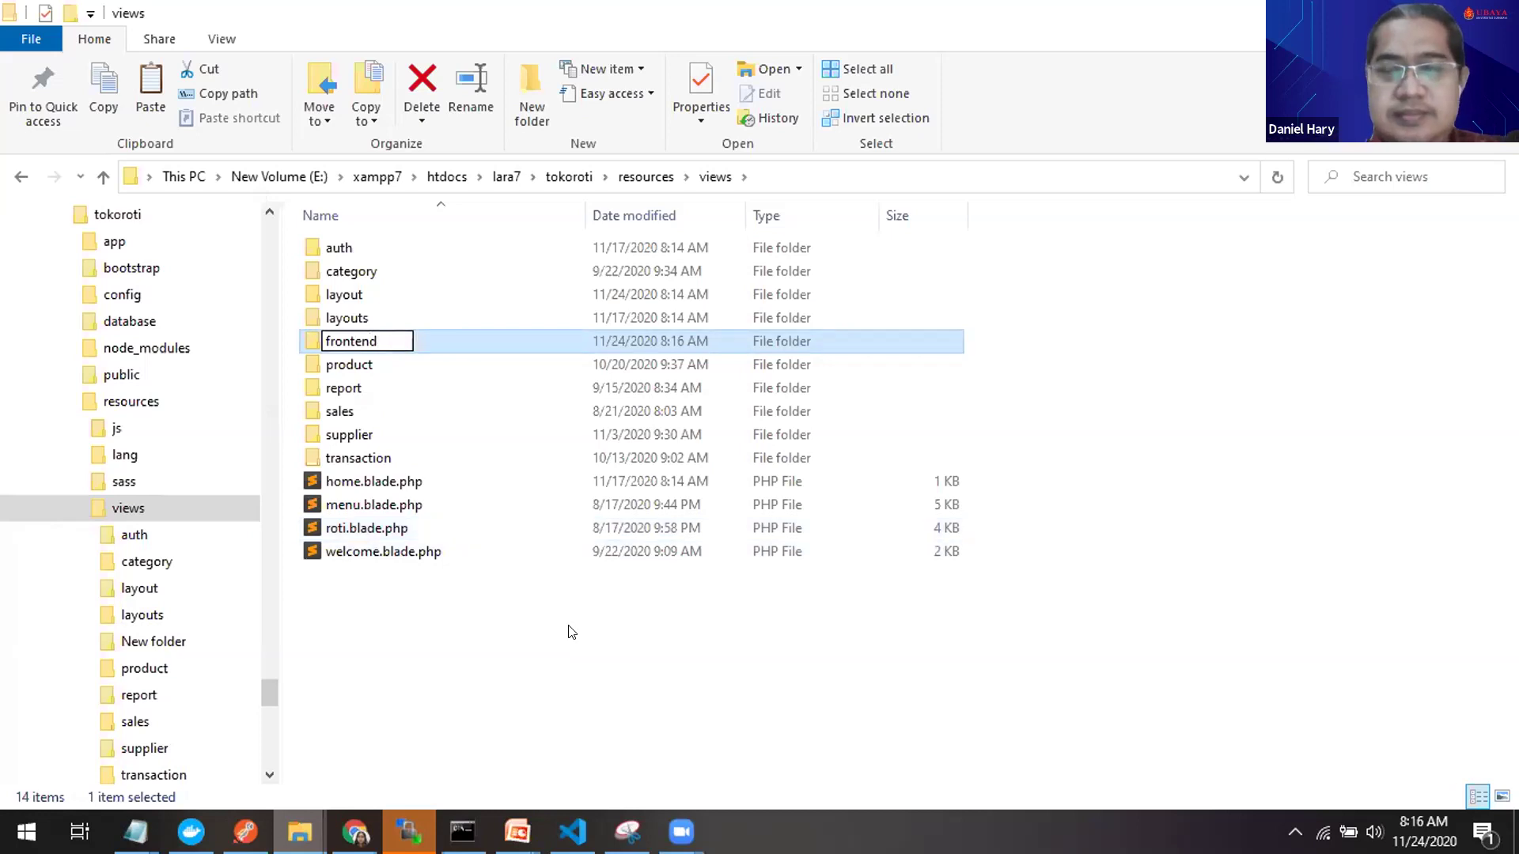
key("Return")
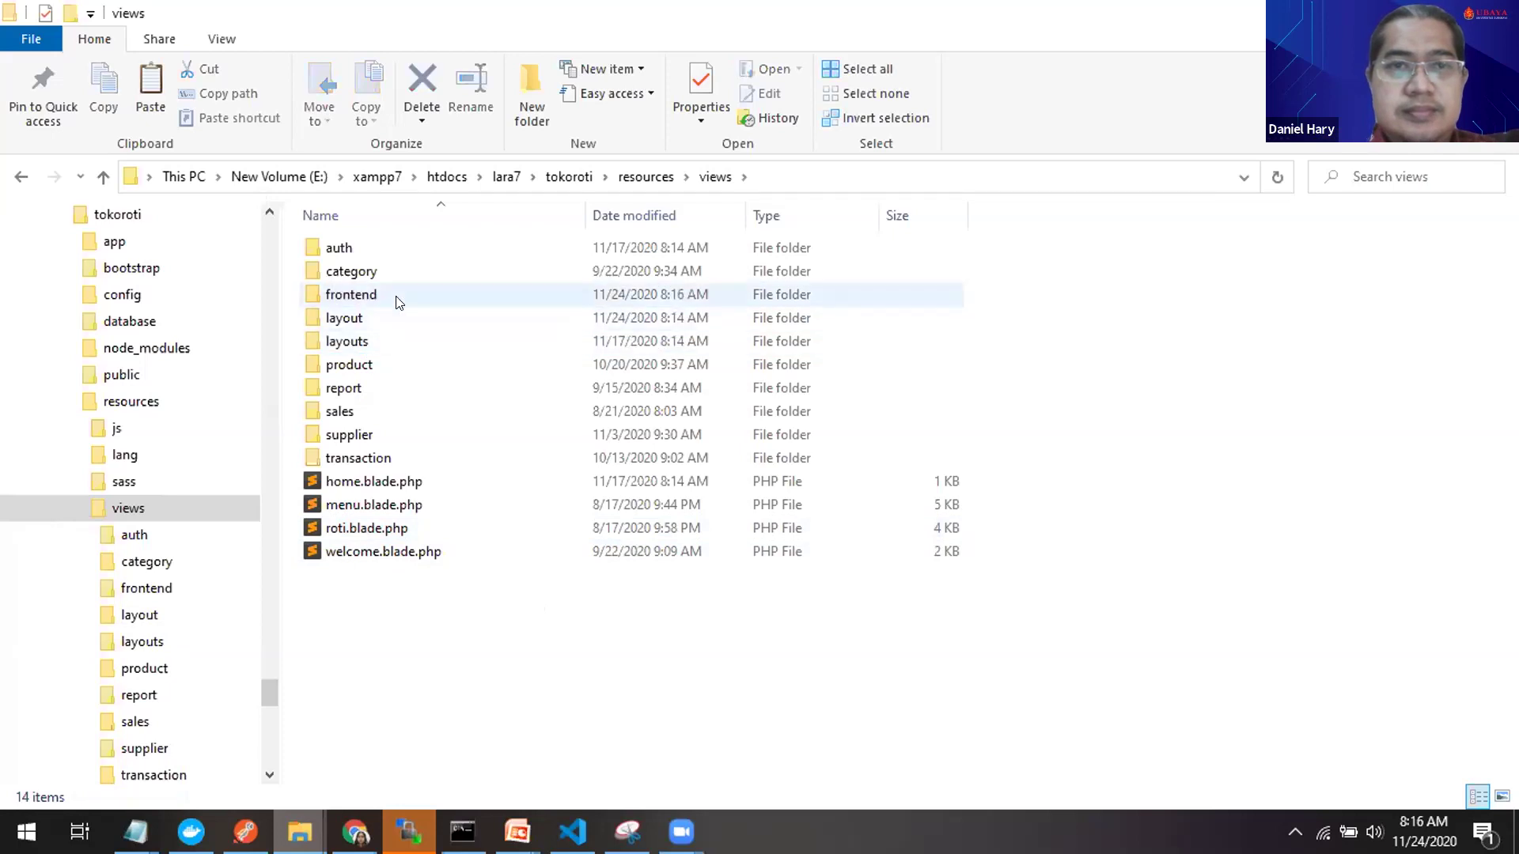
double_click(398, 303)
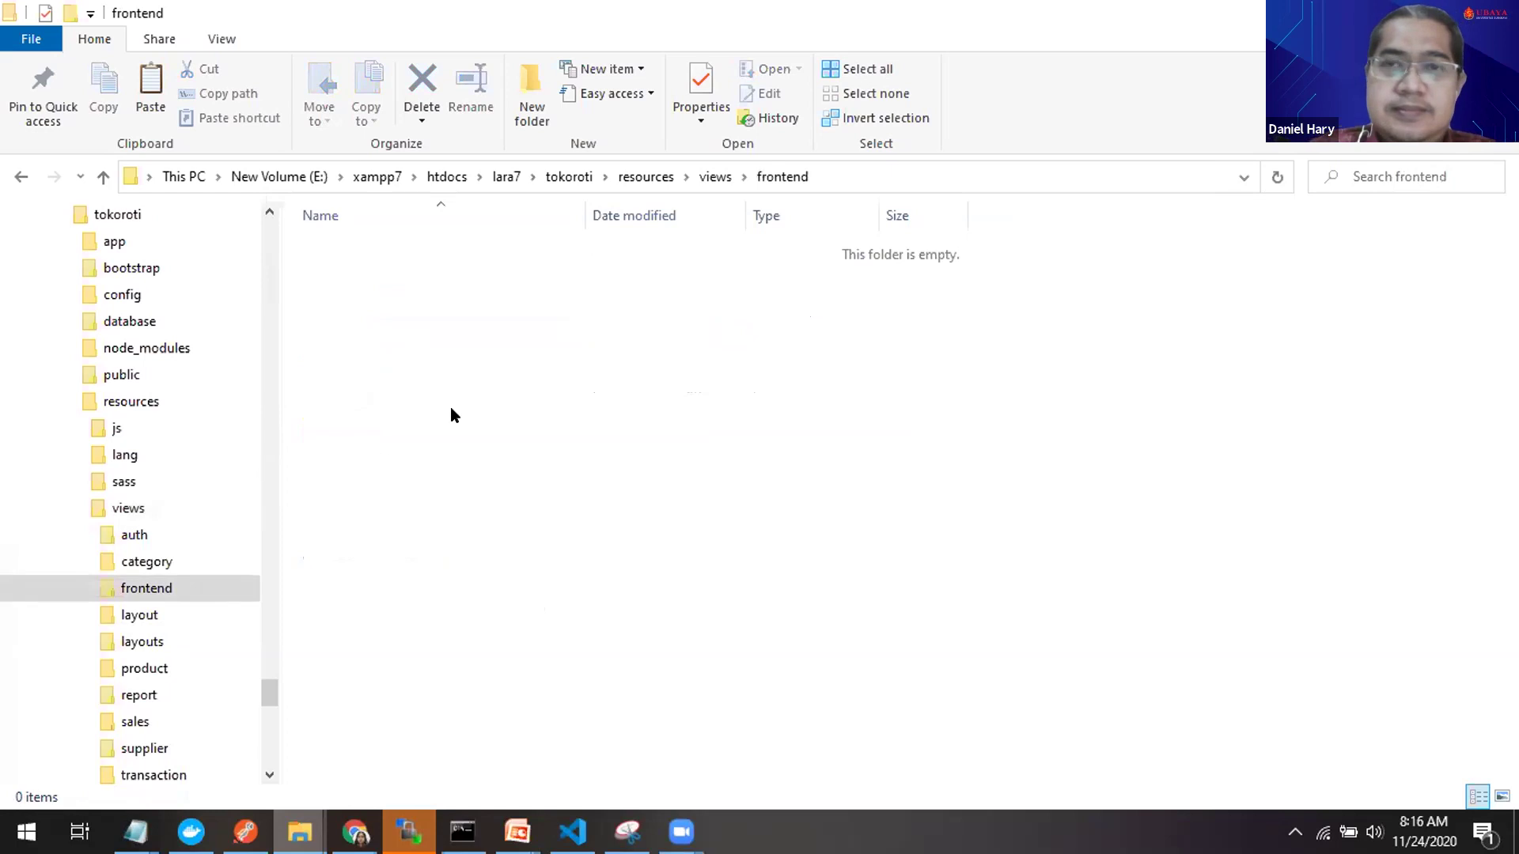
key("ctrl+v")
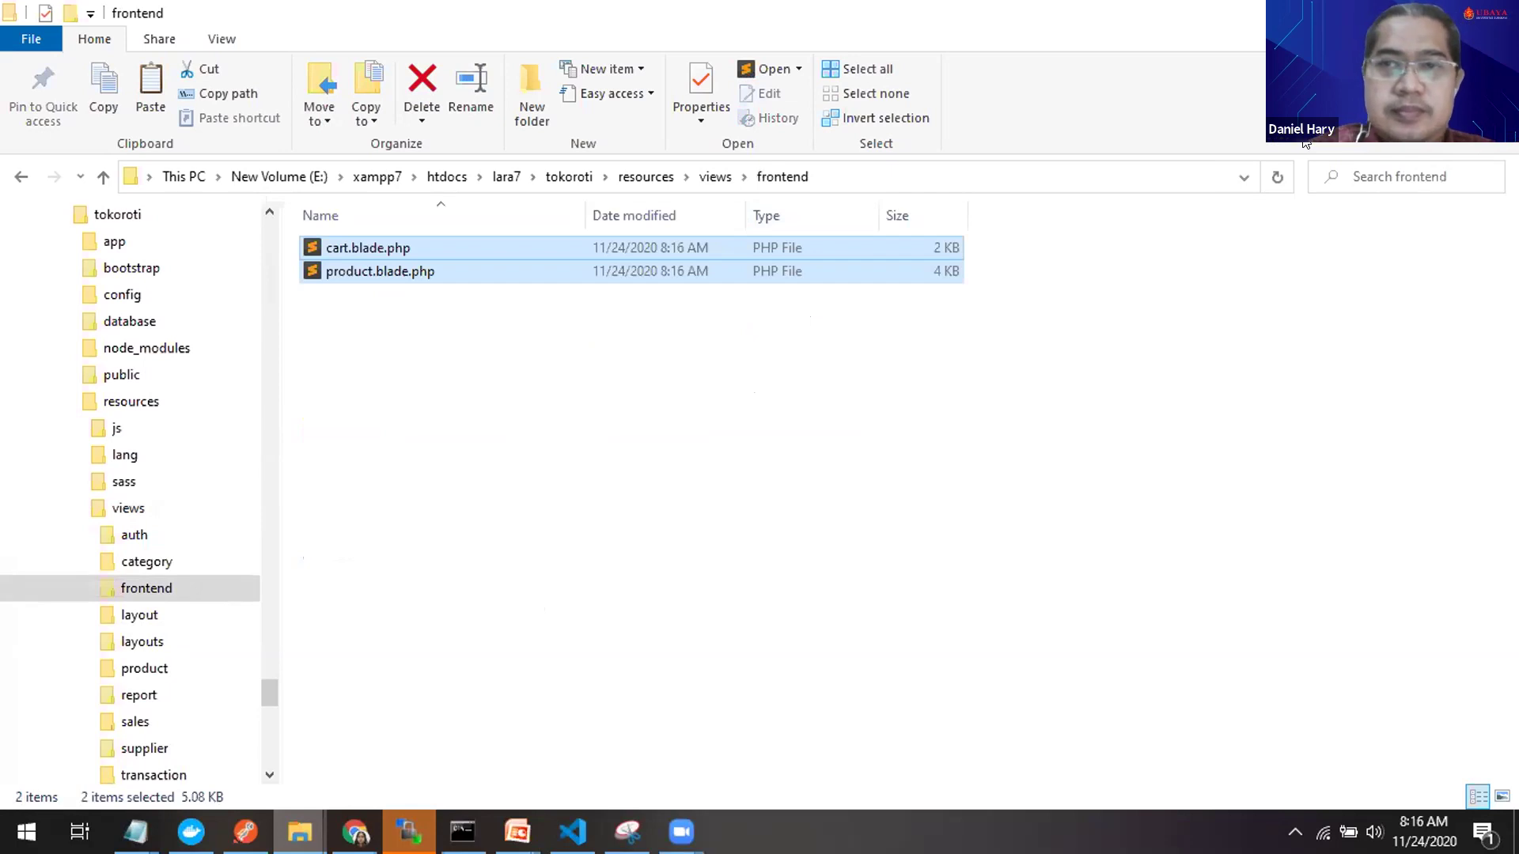
Step: Switch to the slideshow and advance past the scenario to the slide on the three routes for managing the cart
key("alt+Tab")
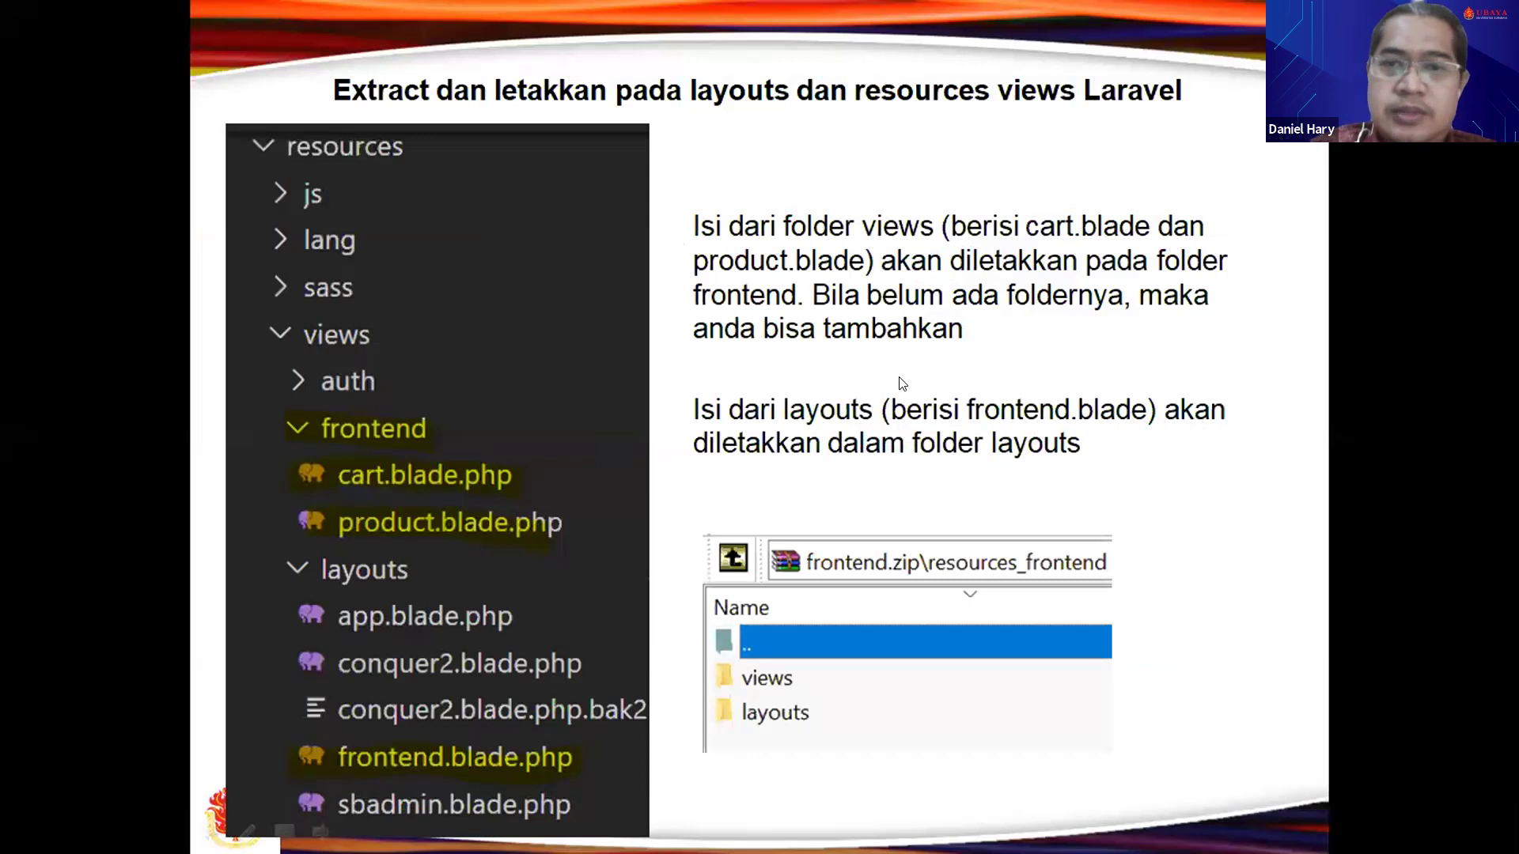
key("Right")
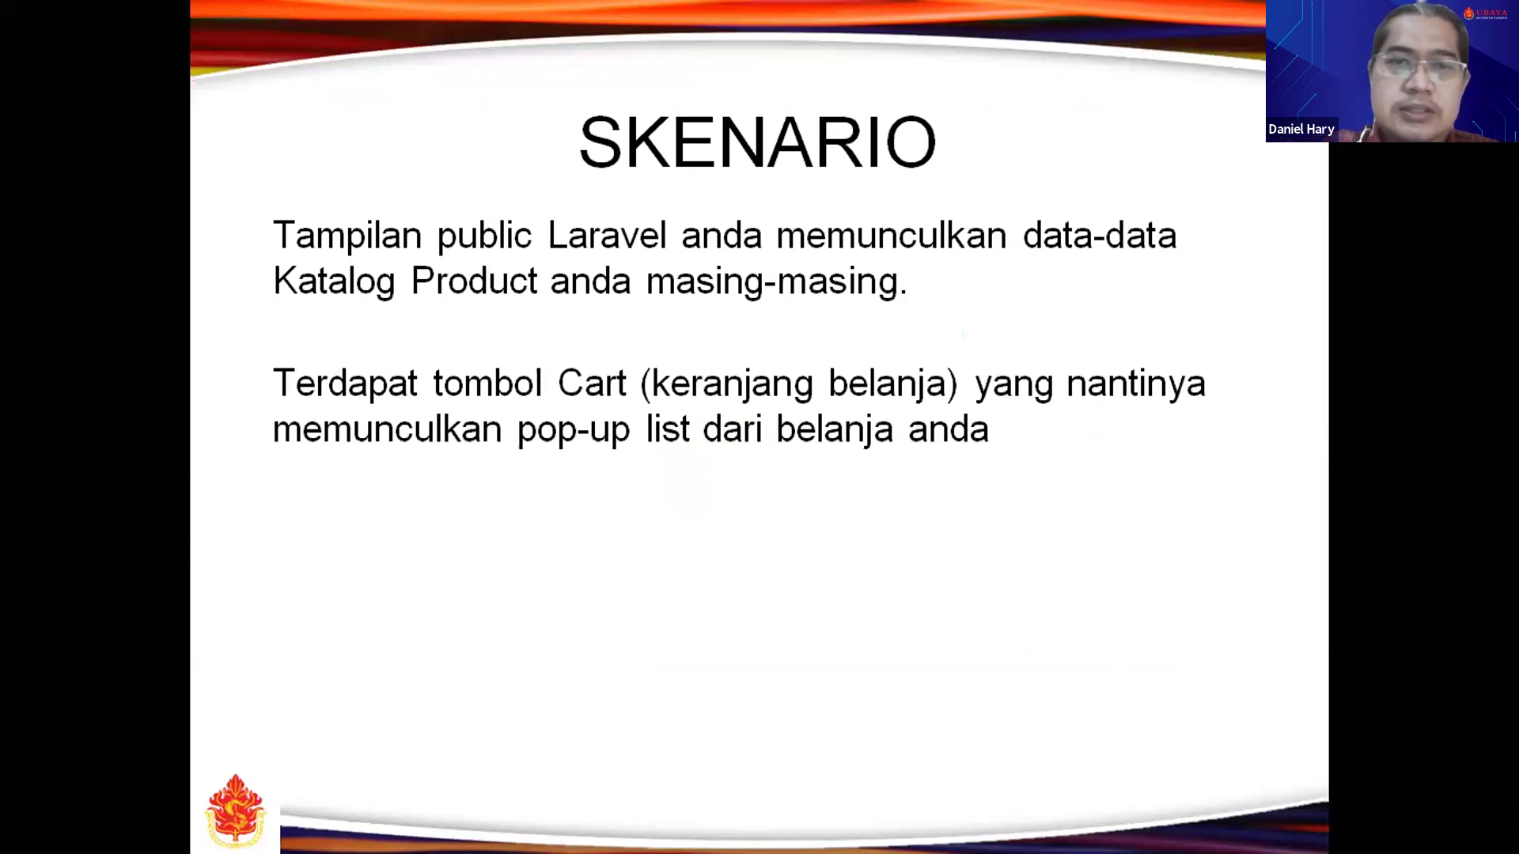
key("Right")
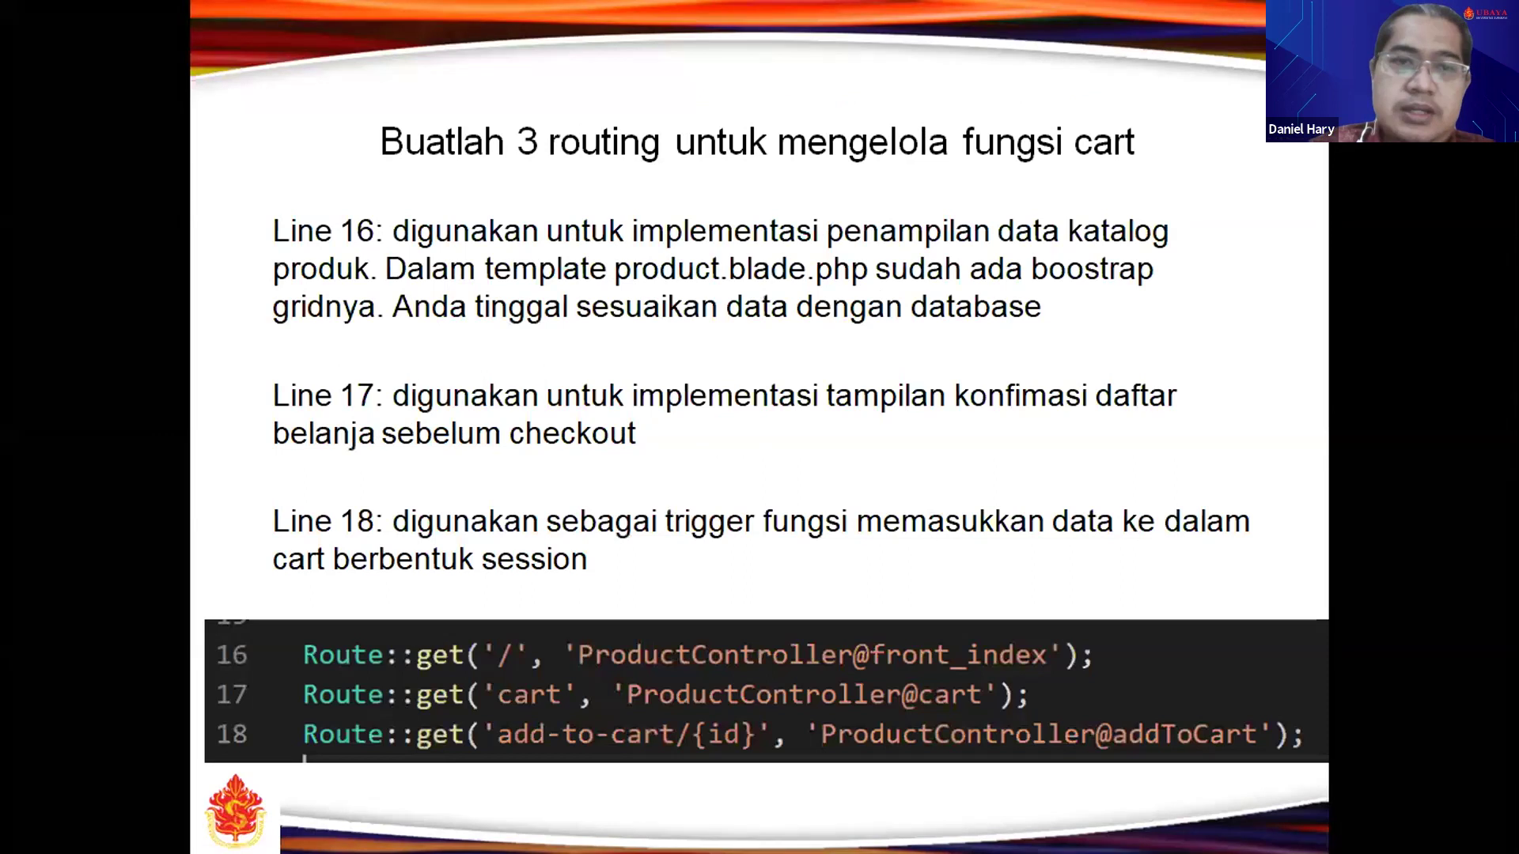